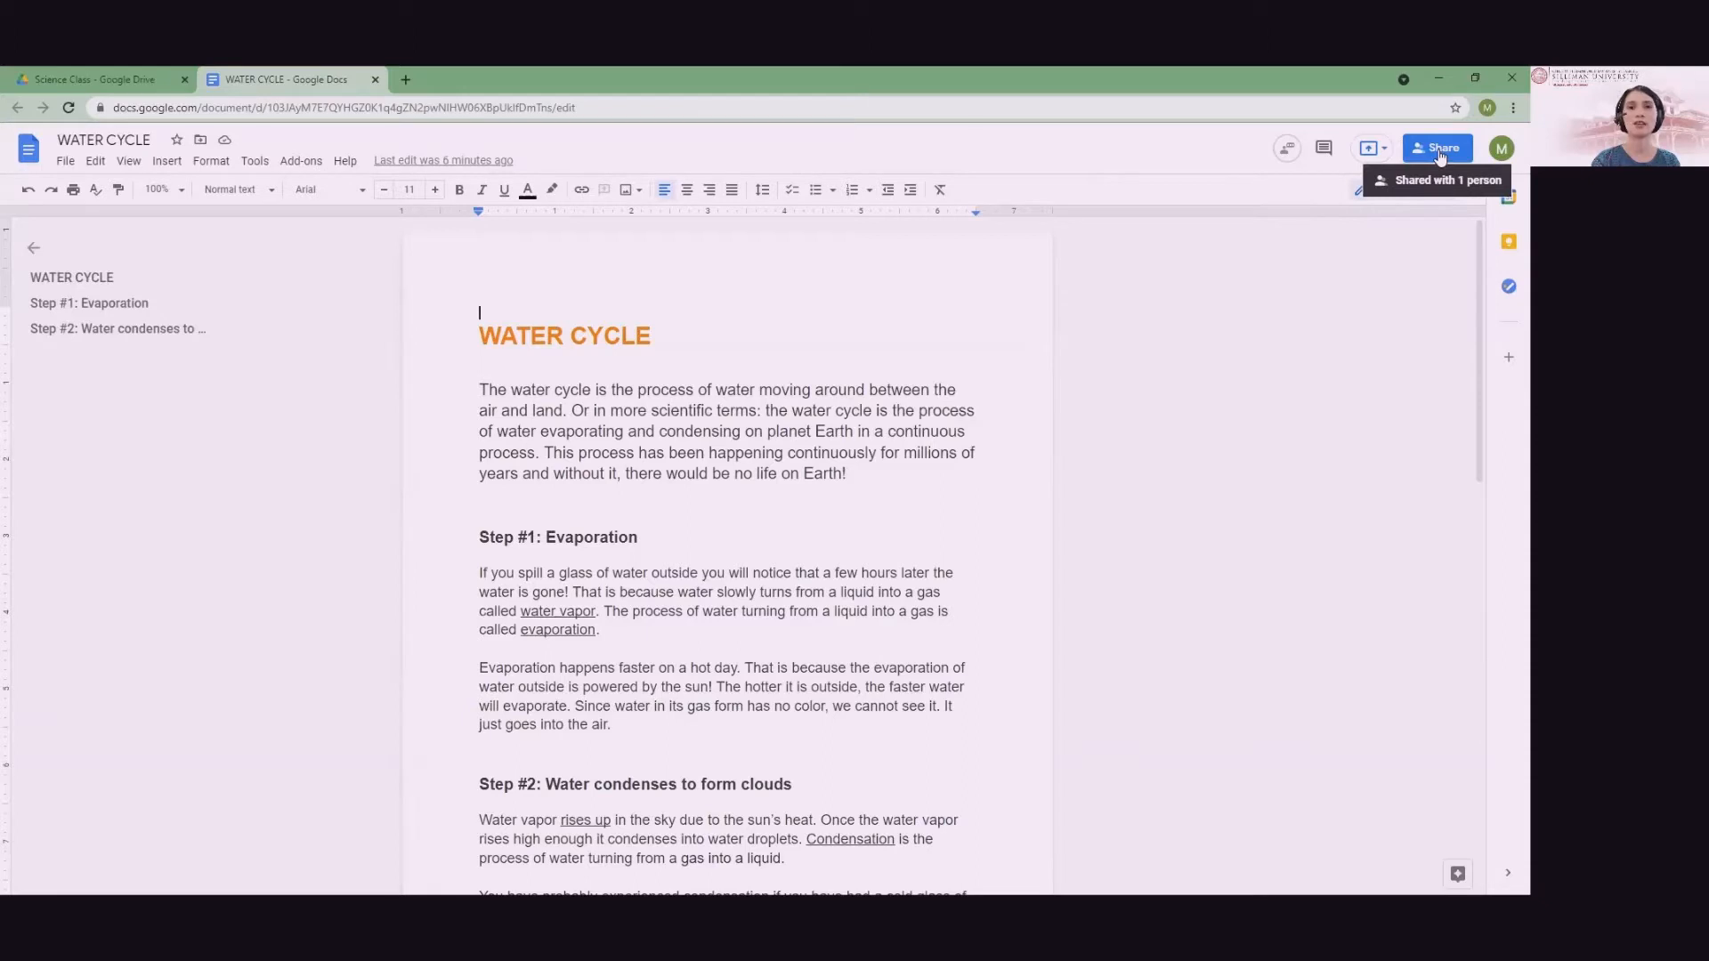
# Change the existing collaborator's access to the document from Commenter to Editor and save the sharing change.
pyautogui.click(1441, 151)
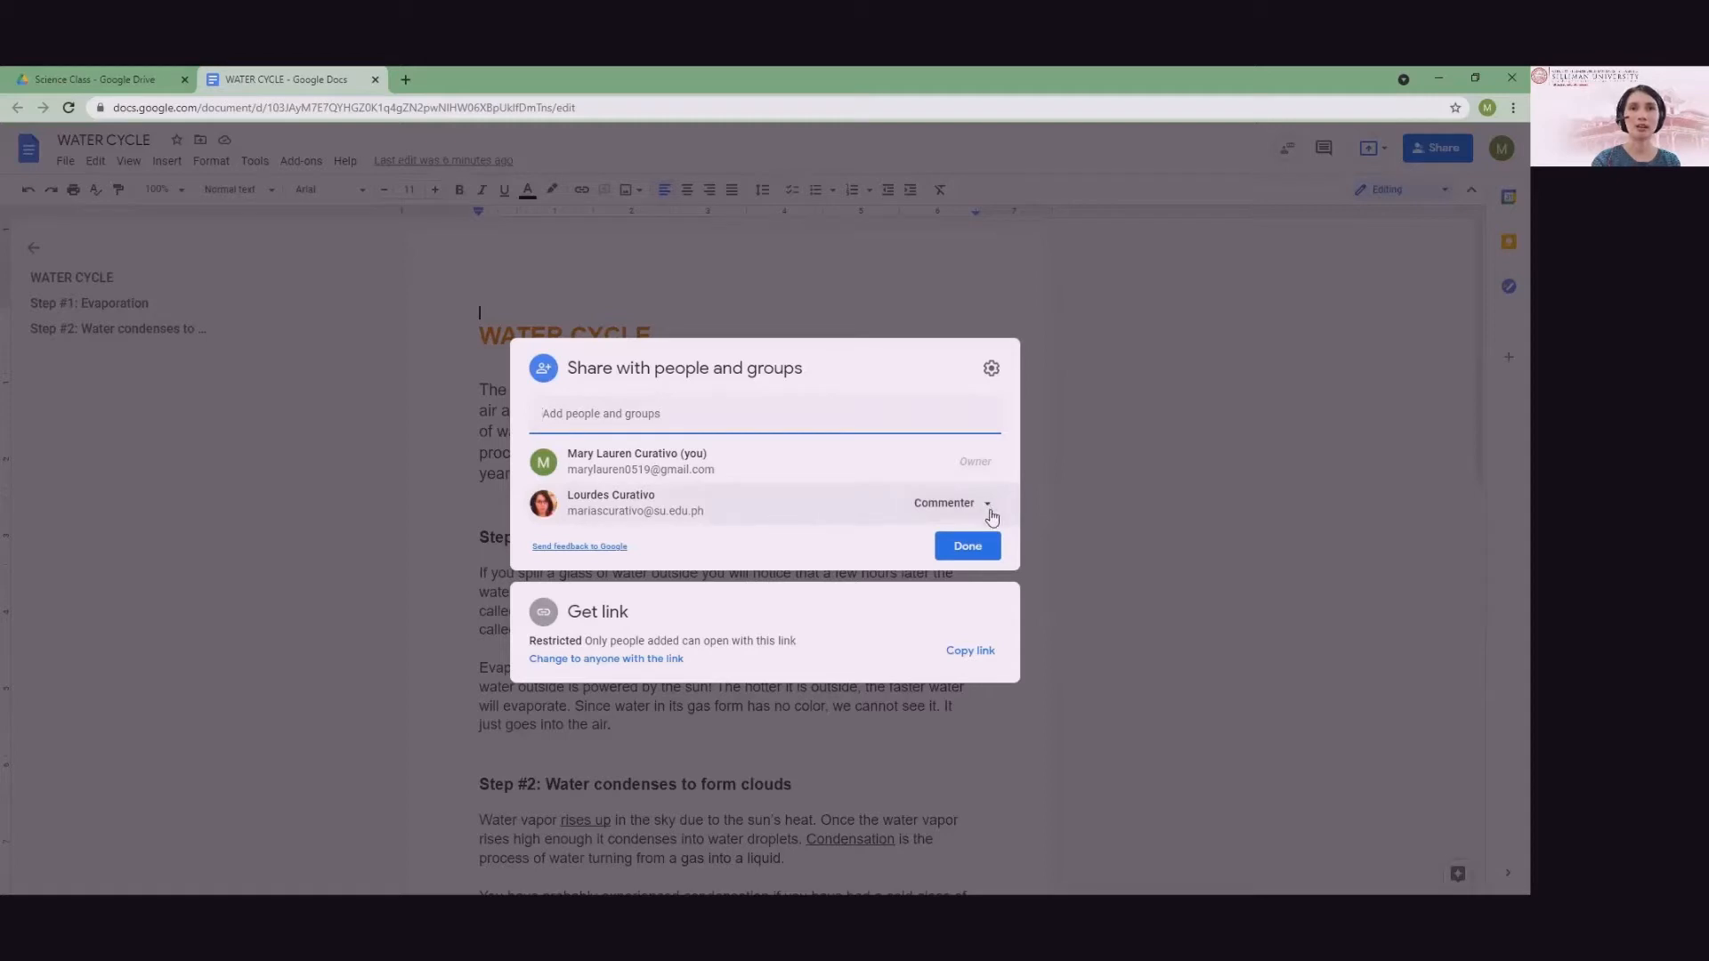
pyautogui.click(988, 505)
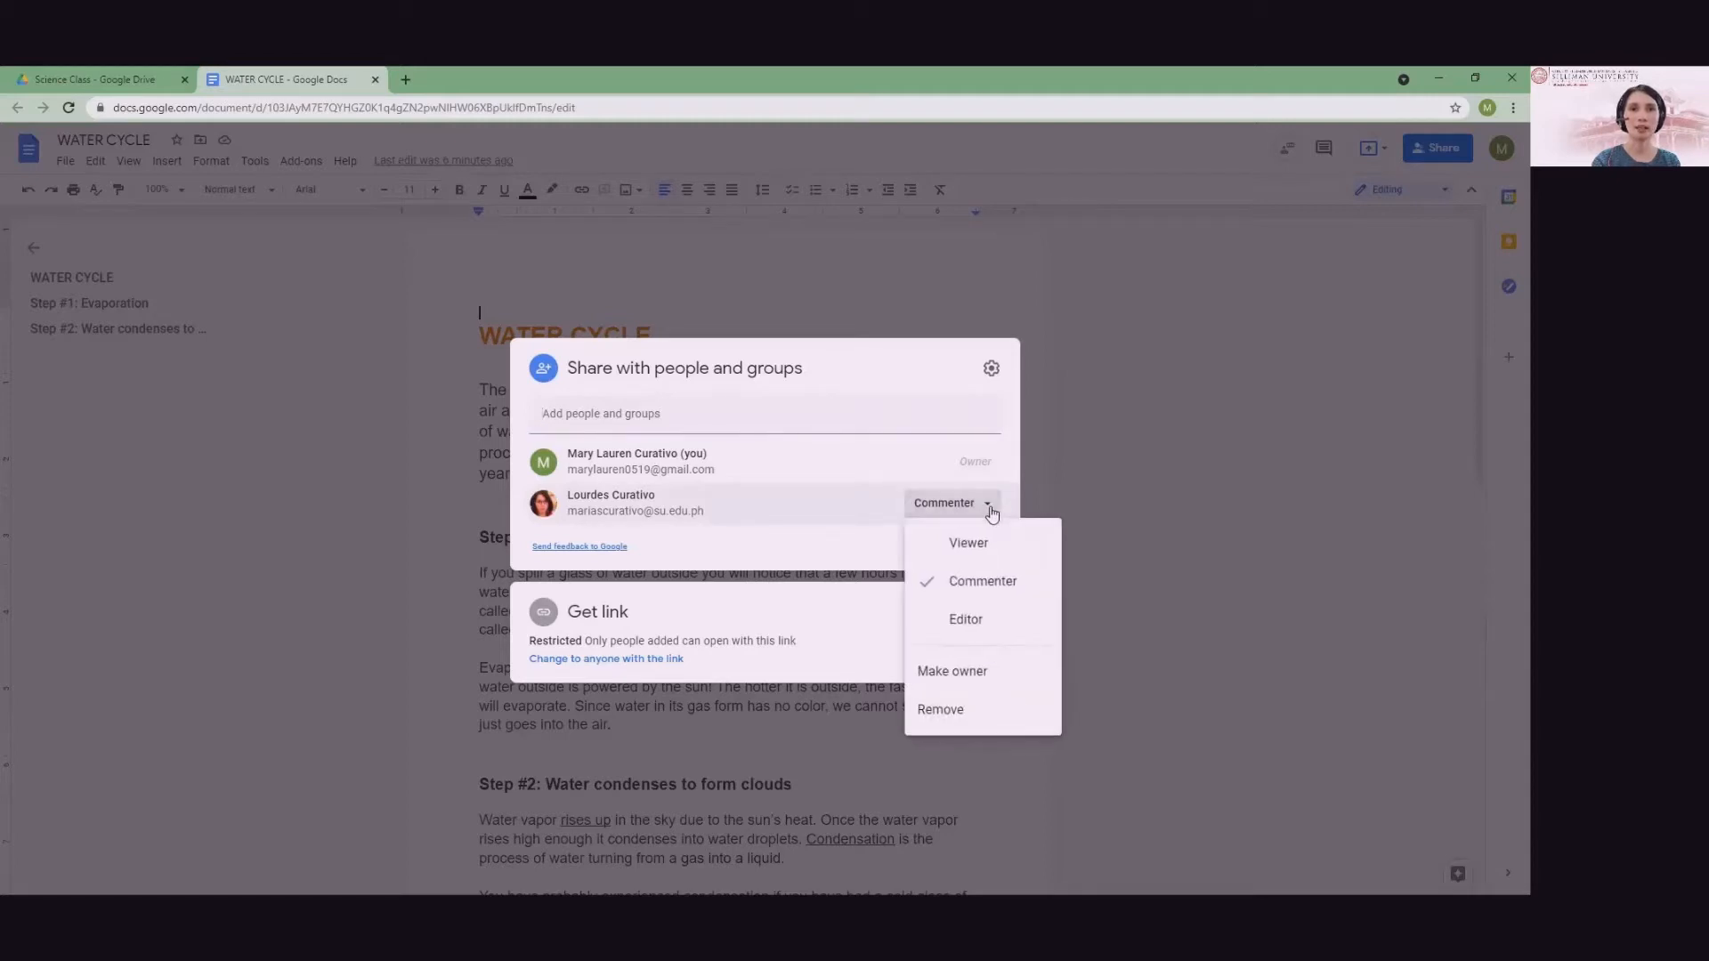
pyautogui.click(970, 624)
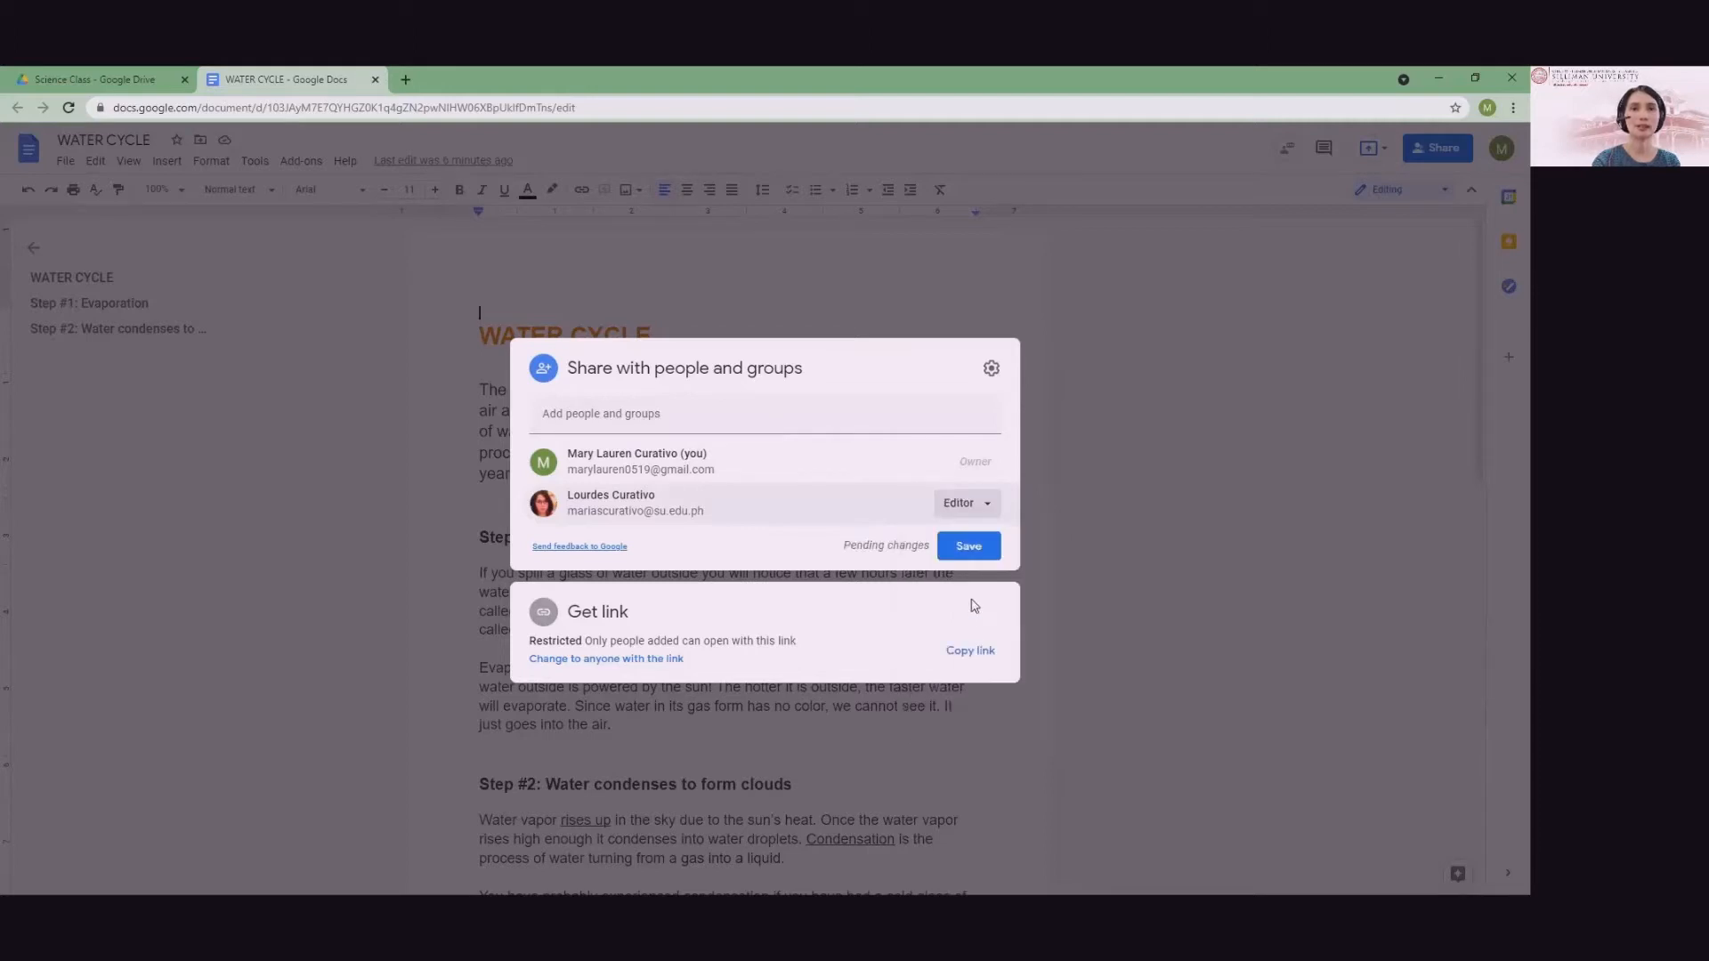
pyautogui.click(970, 547)
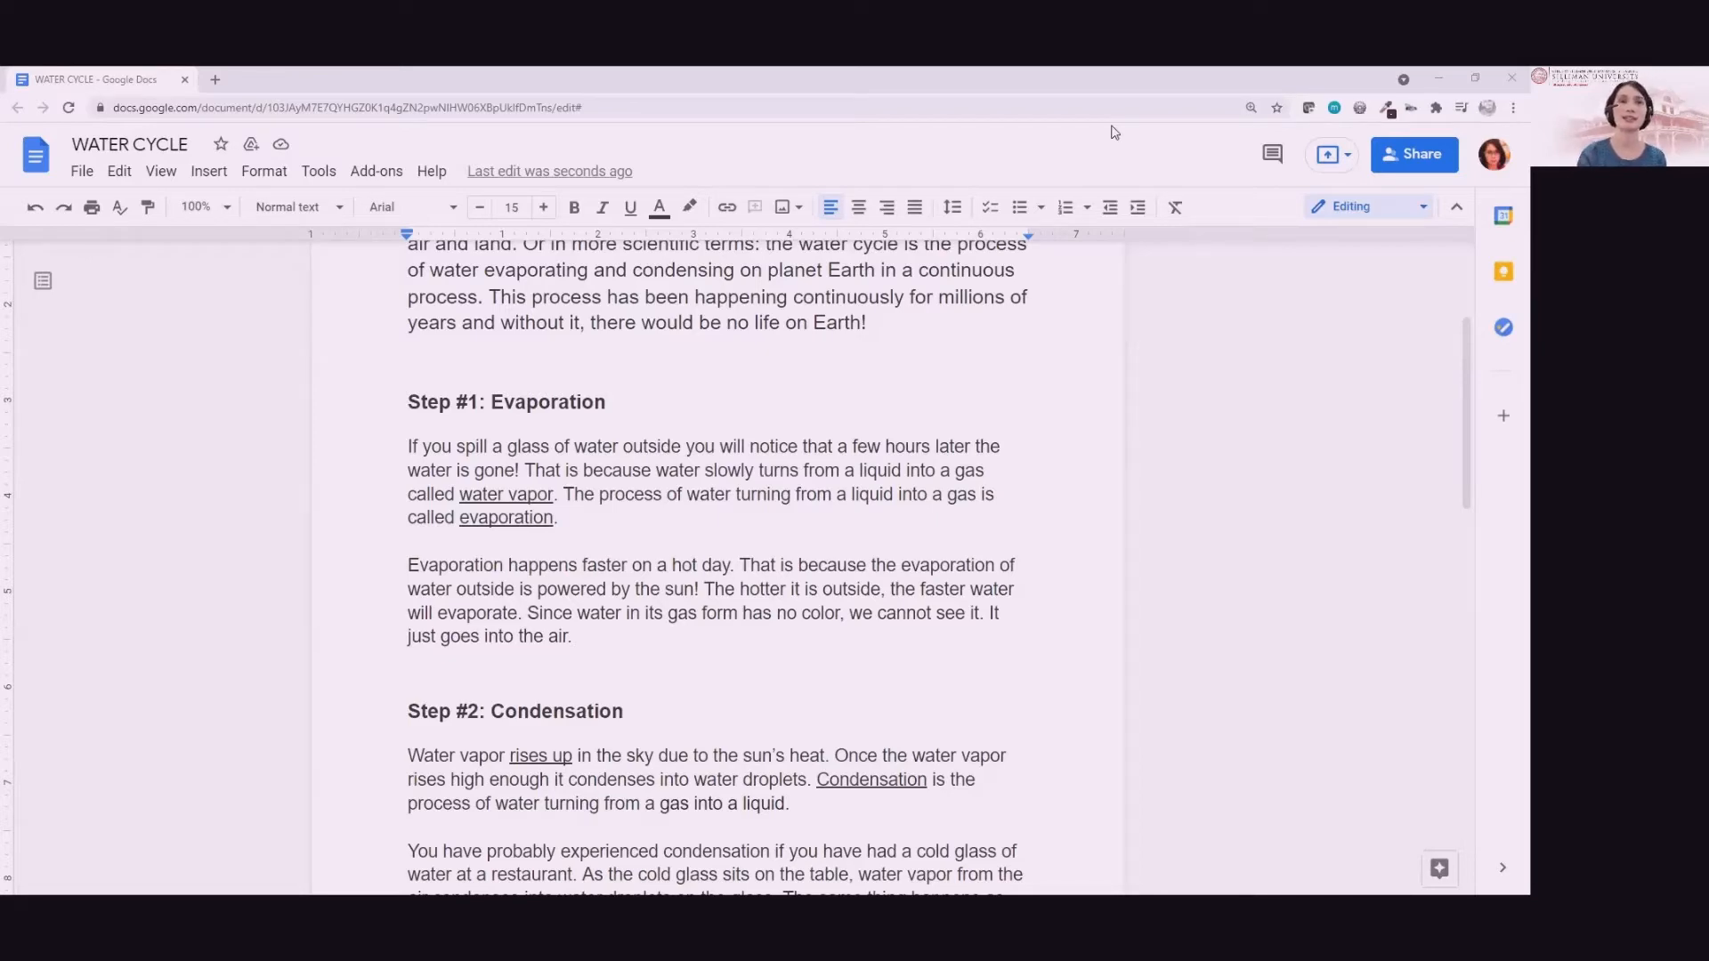
# Delete the prefixes "Step #1:" and "Step #2:" from the Evaporation and Condensation headings.
pyautogui.scroll(3, 409, 359)
pyautogui.scroll(-2, 881, 747)
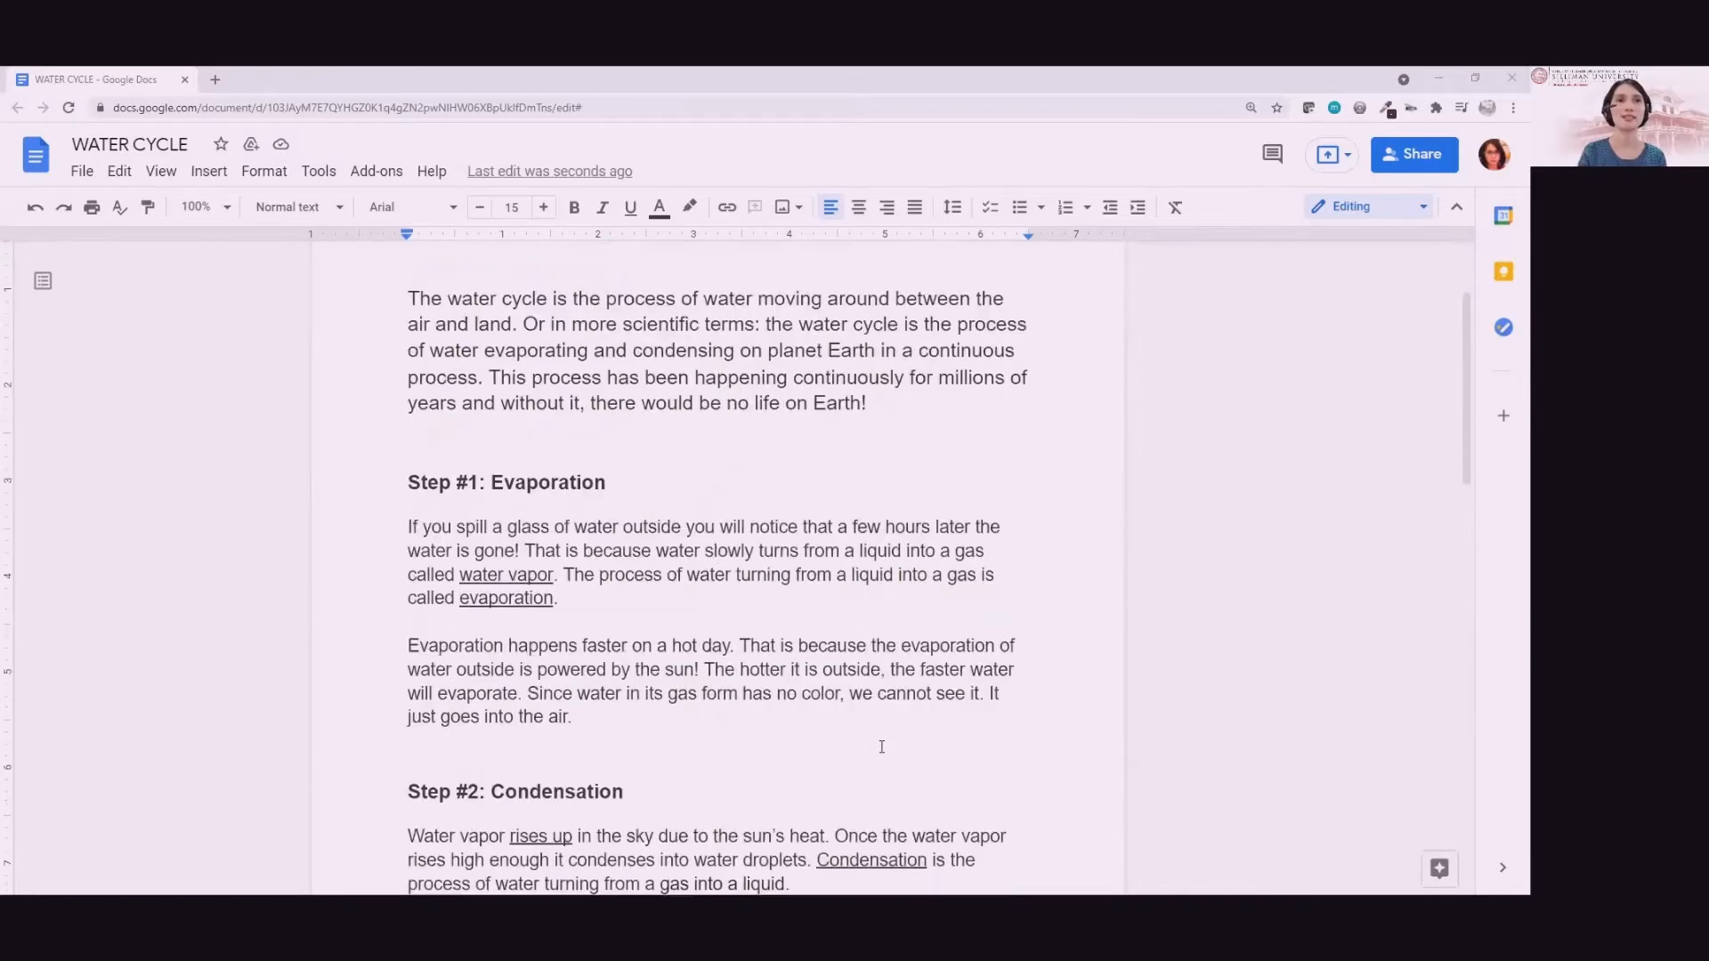
pyautogui.scroll(-1, 881, 747)
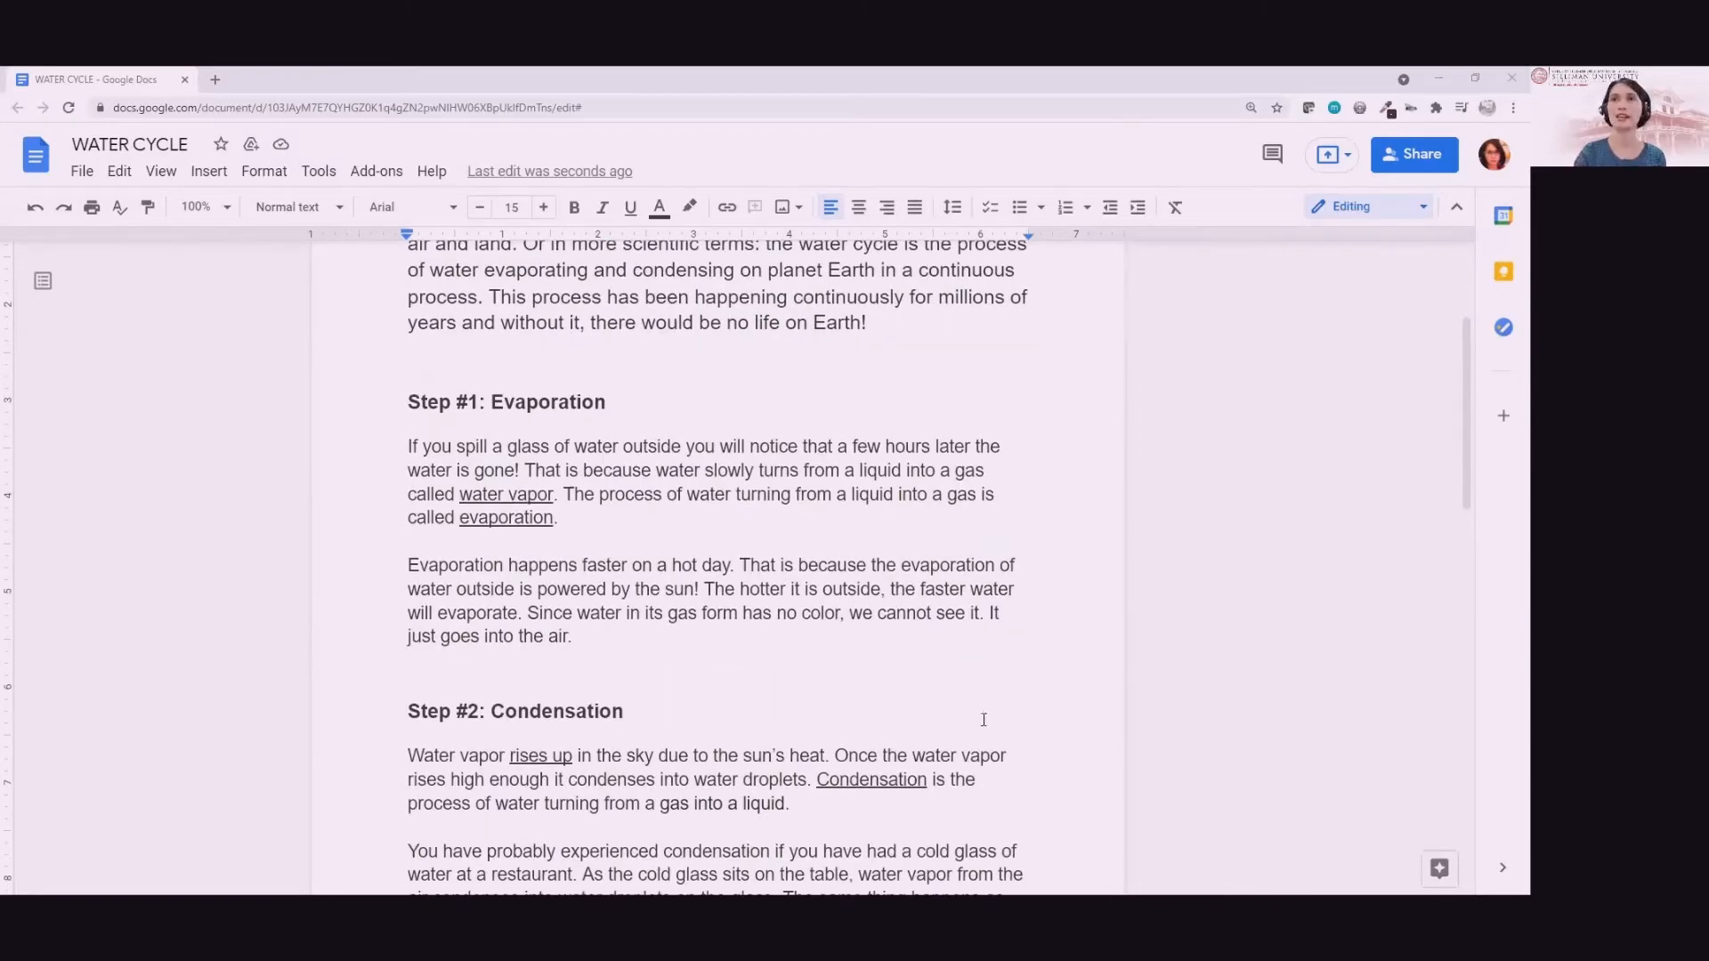
pyautogui.click(1423, 209)
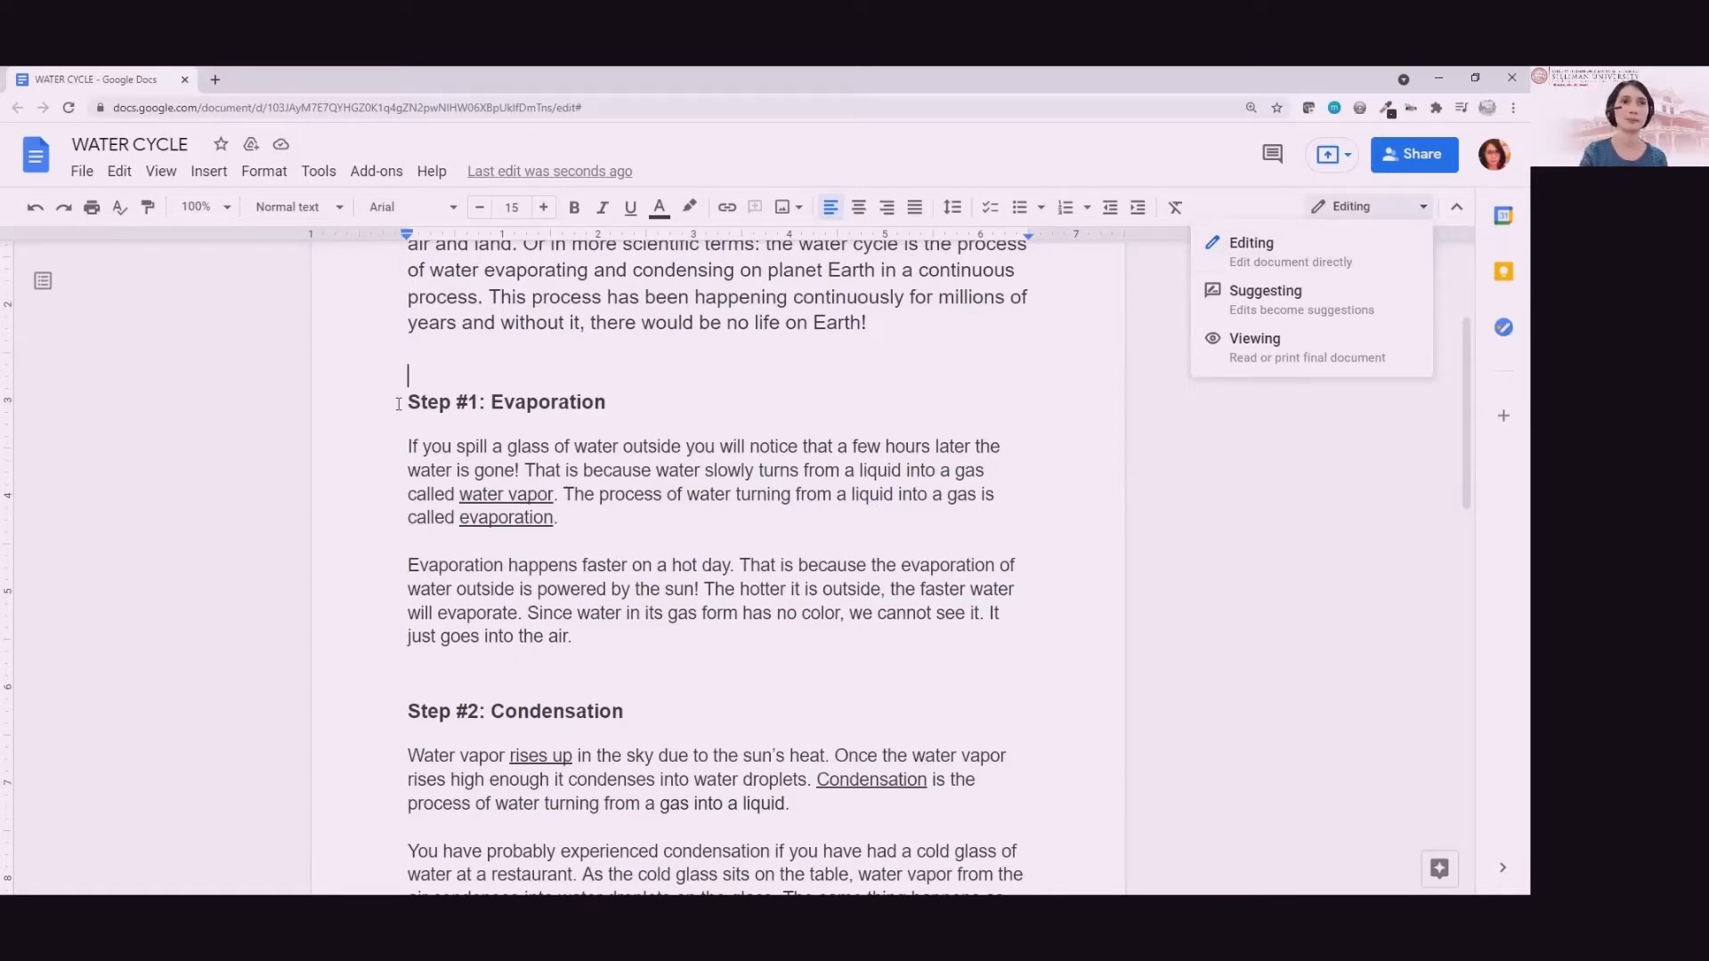
pyautogui.moveTo(399, 404); pyautogui.dragTo(491, 405)
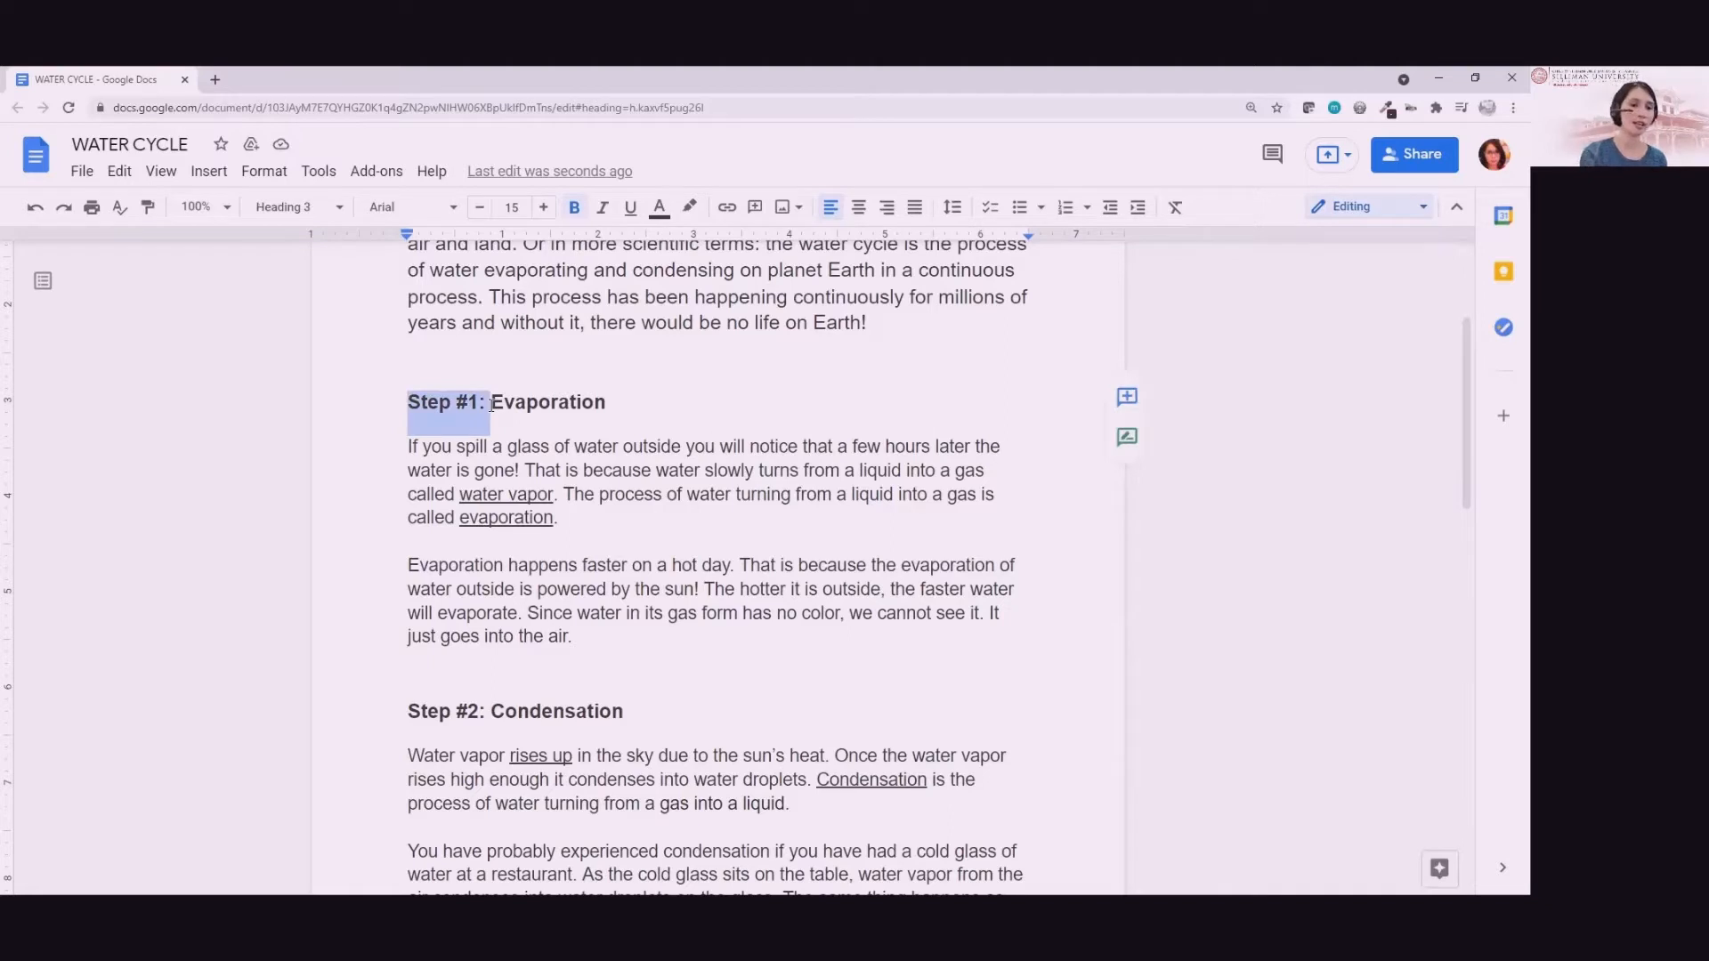
pyautogui.press('BackSpace')
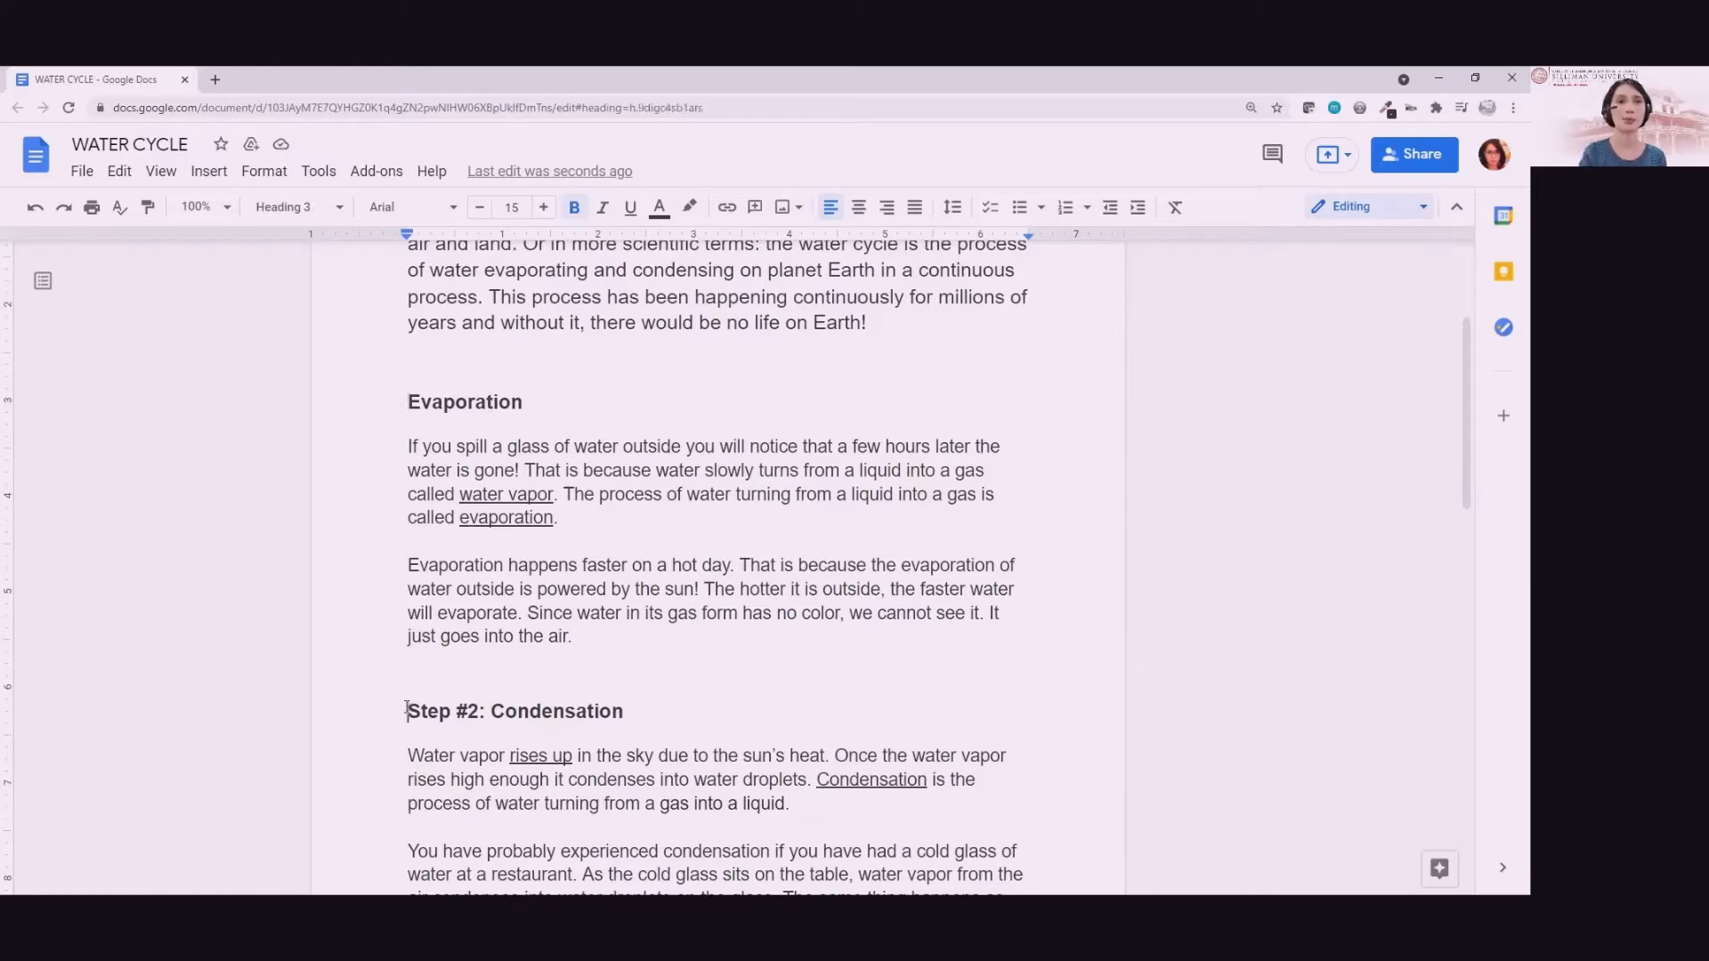
pyautogui.moveTo(407, 709); pyautogui.dragTo(492, 717)
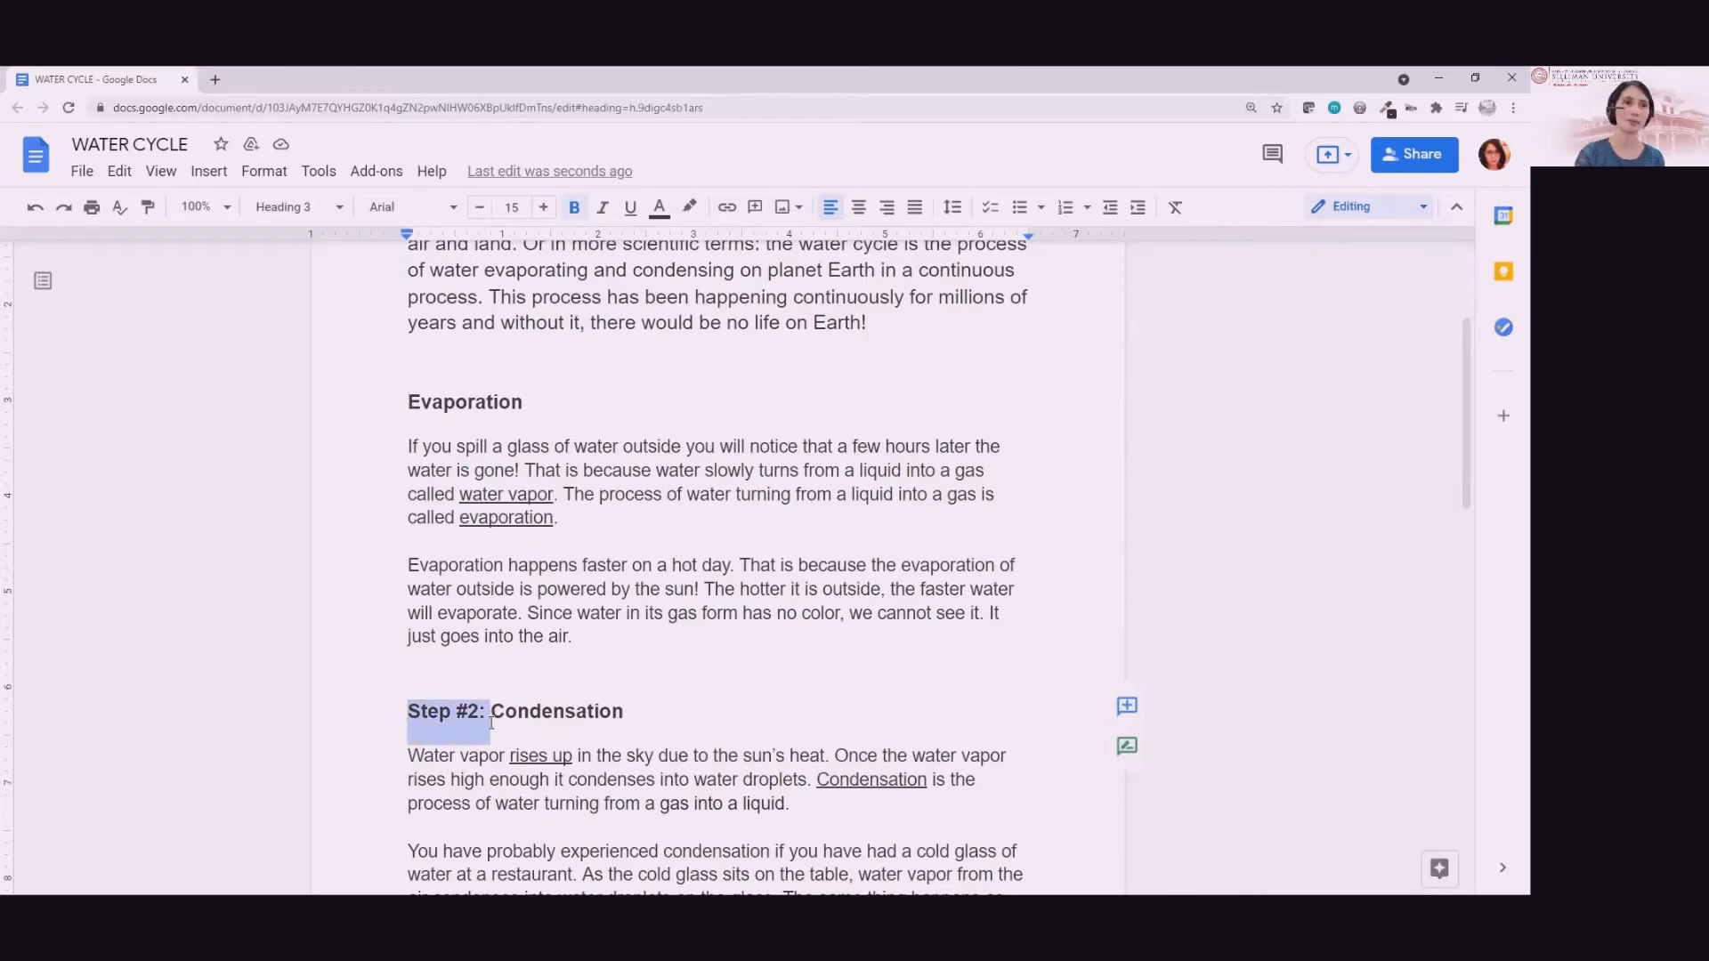
pyautogui.press('BackSpace')
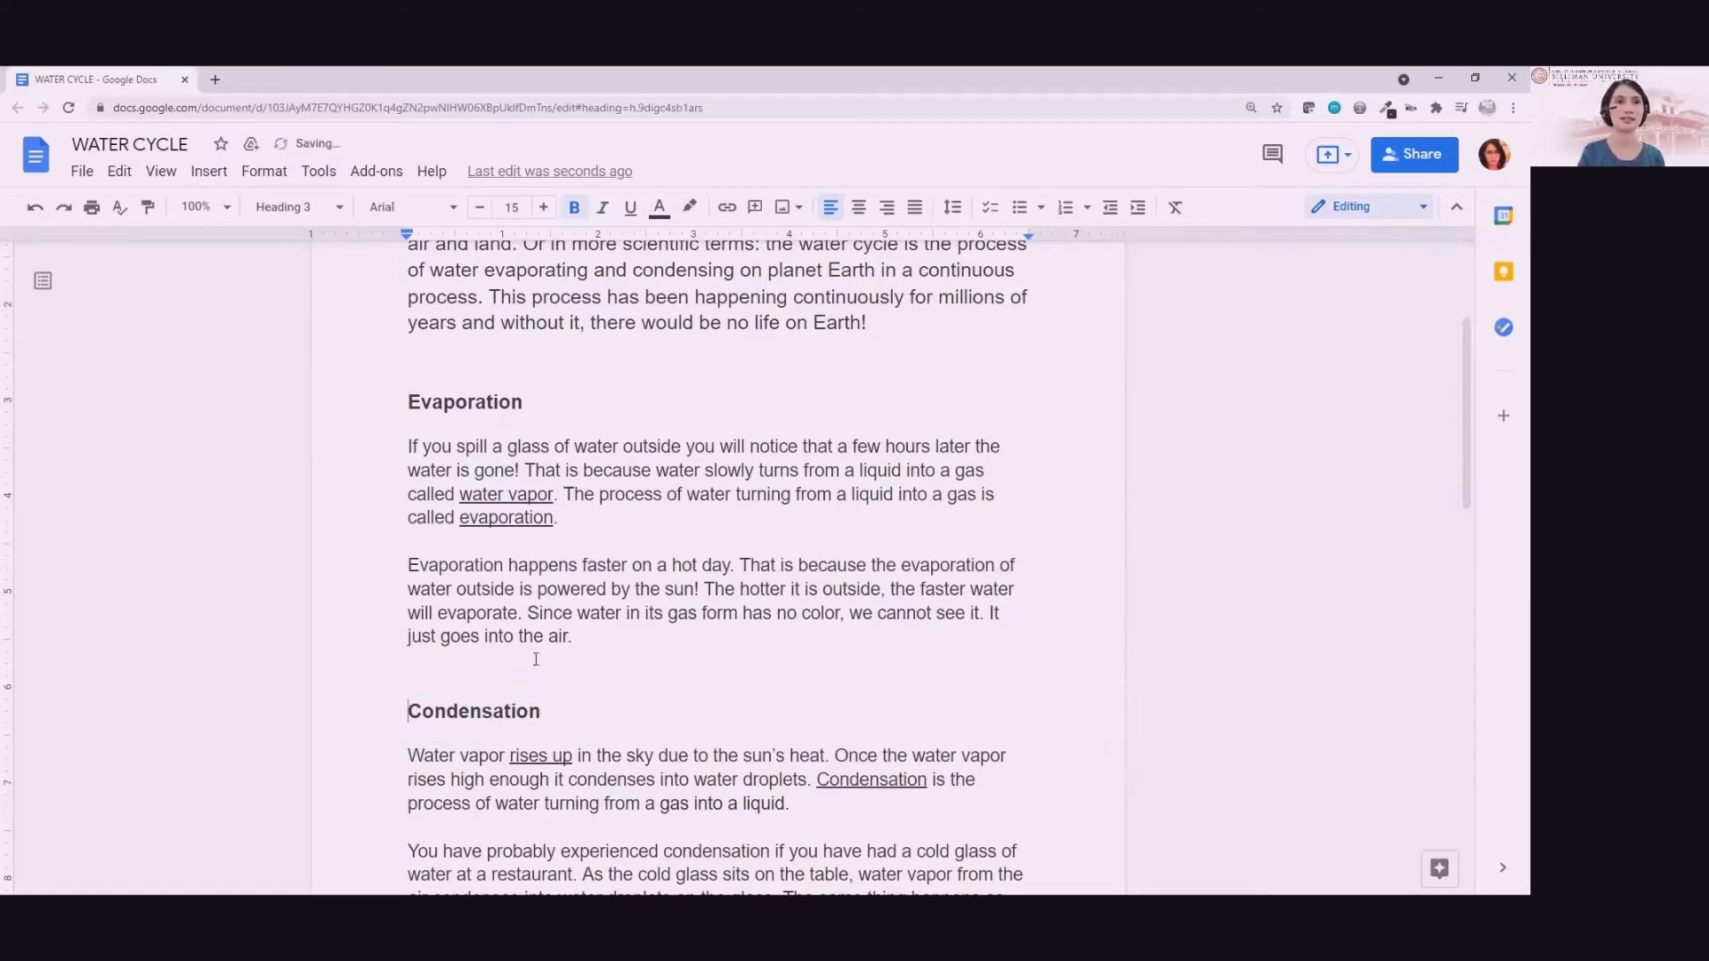
# Bold the underlined word "evaporation" at the end of the first paragraph under the Evaporation heading.
pyautogui.scroll(-1, 548, 589)
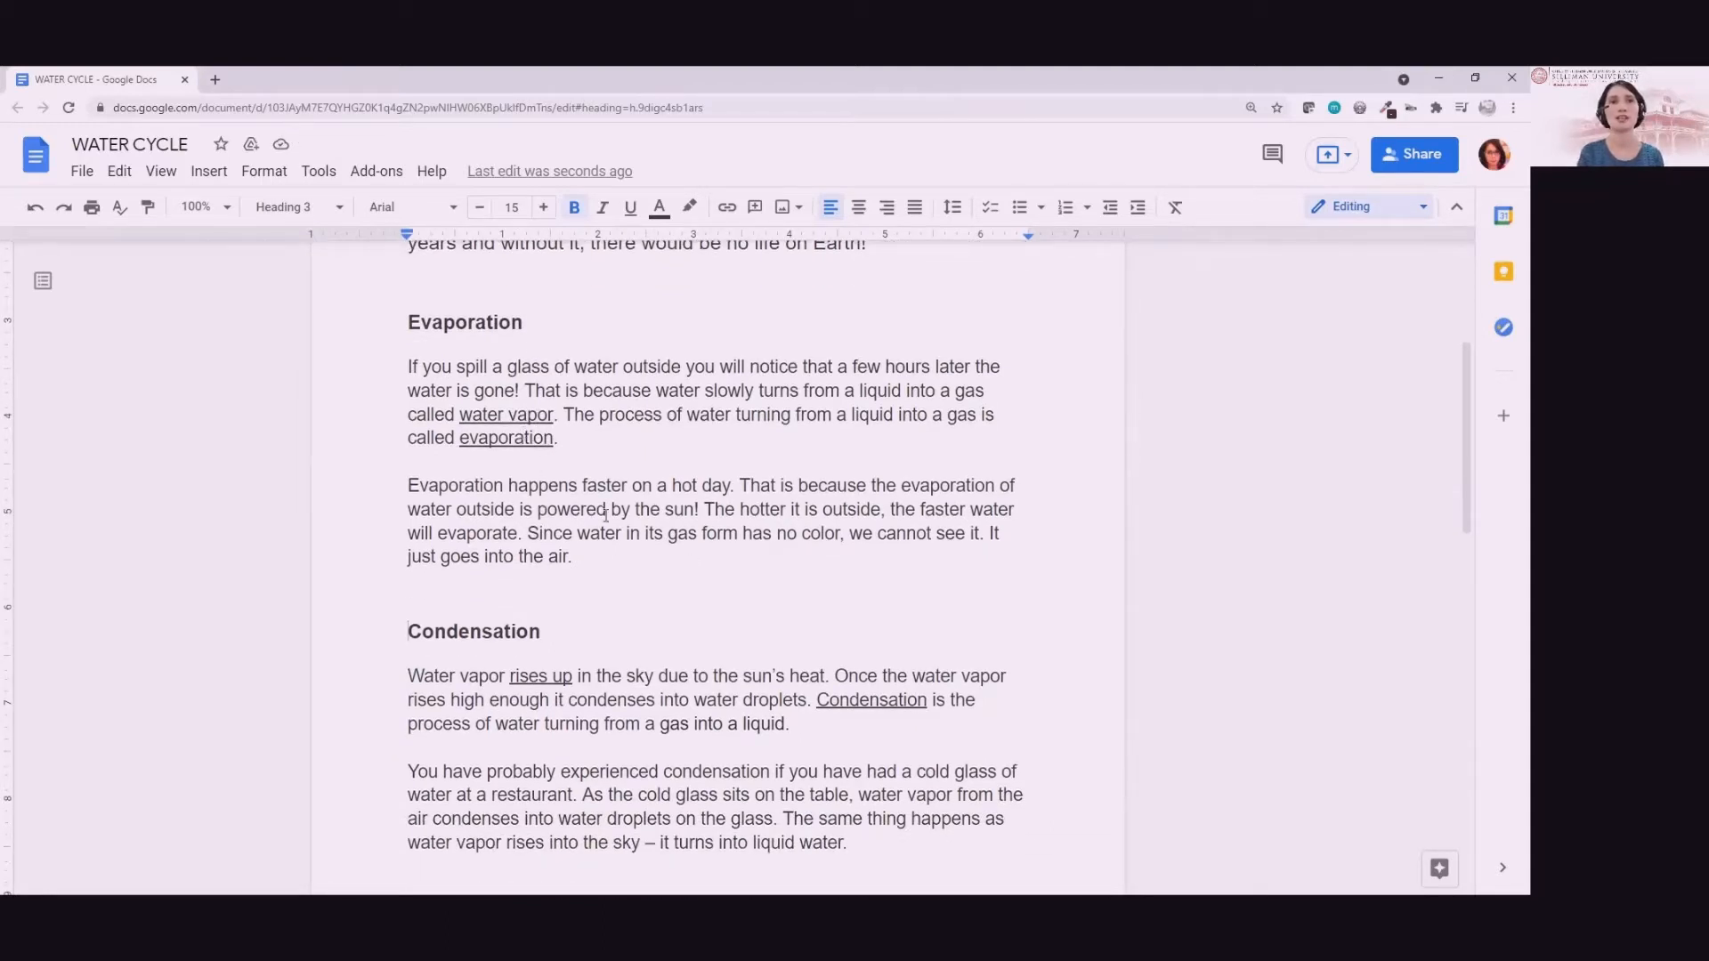
pyautogui.click(516, 439)
pyautogui.doubleClick(516, 438)
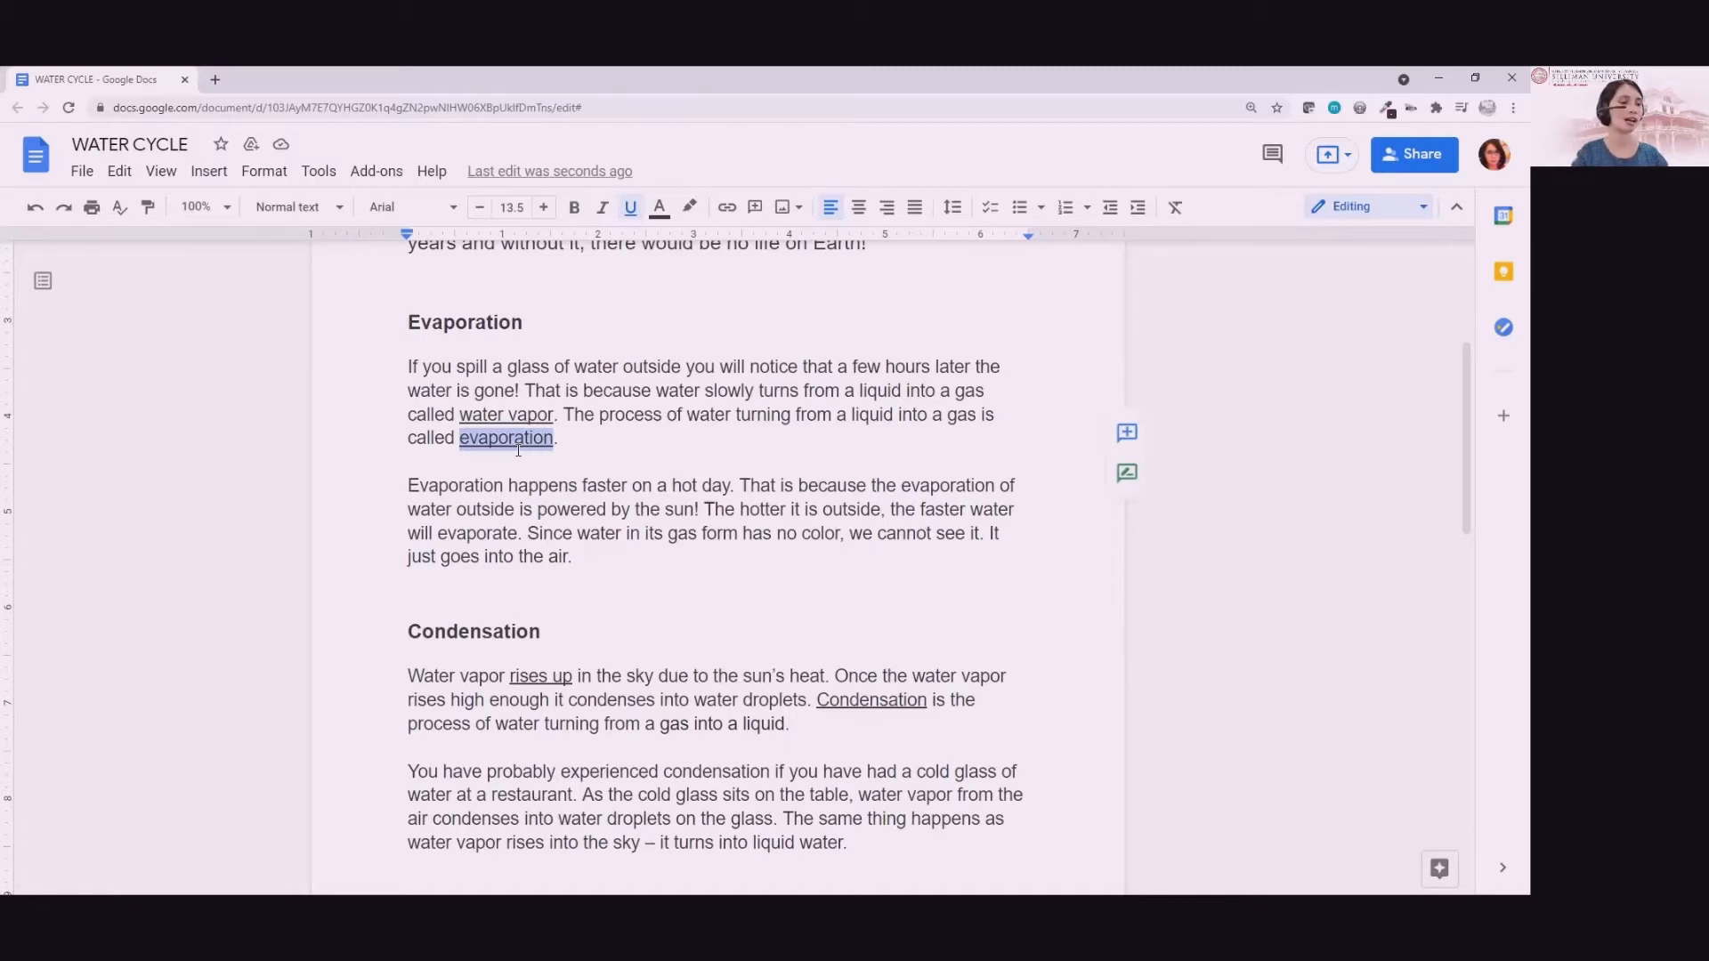
pyautogui.hotkey('ctrl', 'b')
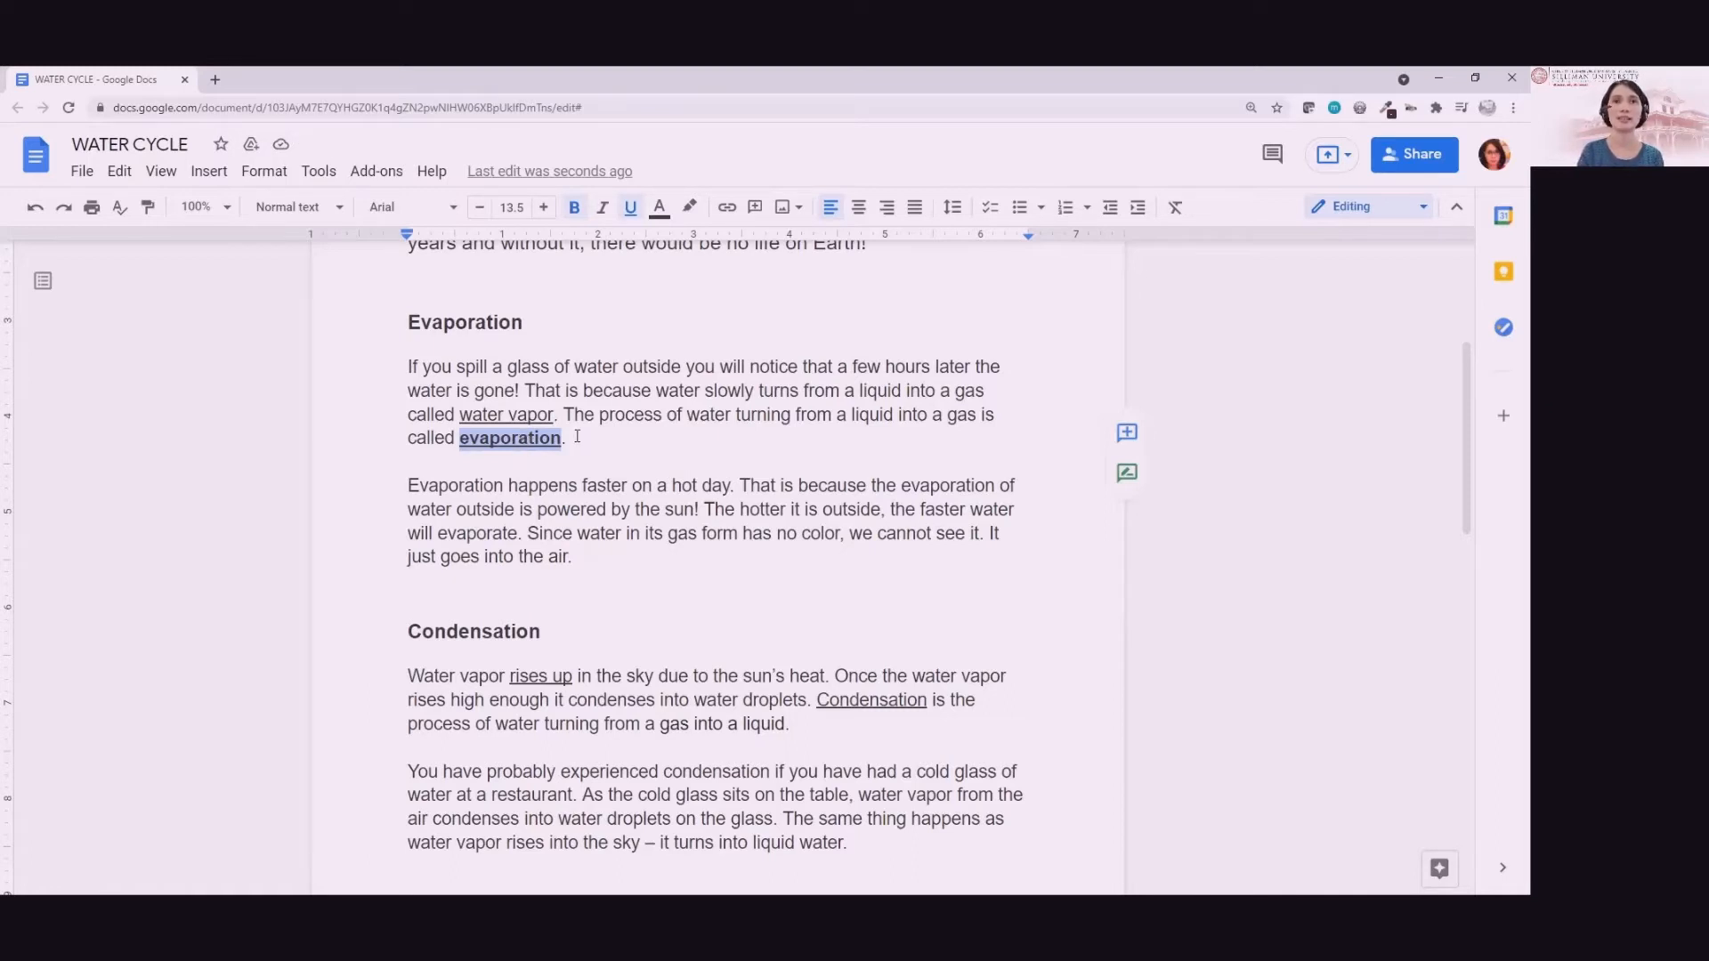
# Post the comment "Modify formatting" on the bold word "evaporation".
pyautogui.click(1126, 434)
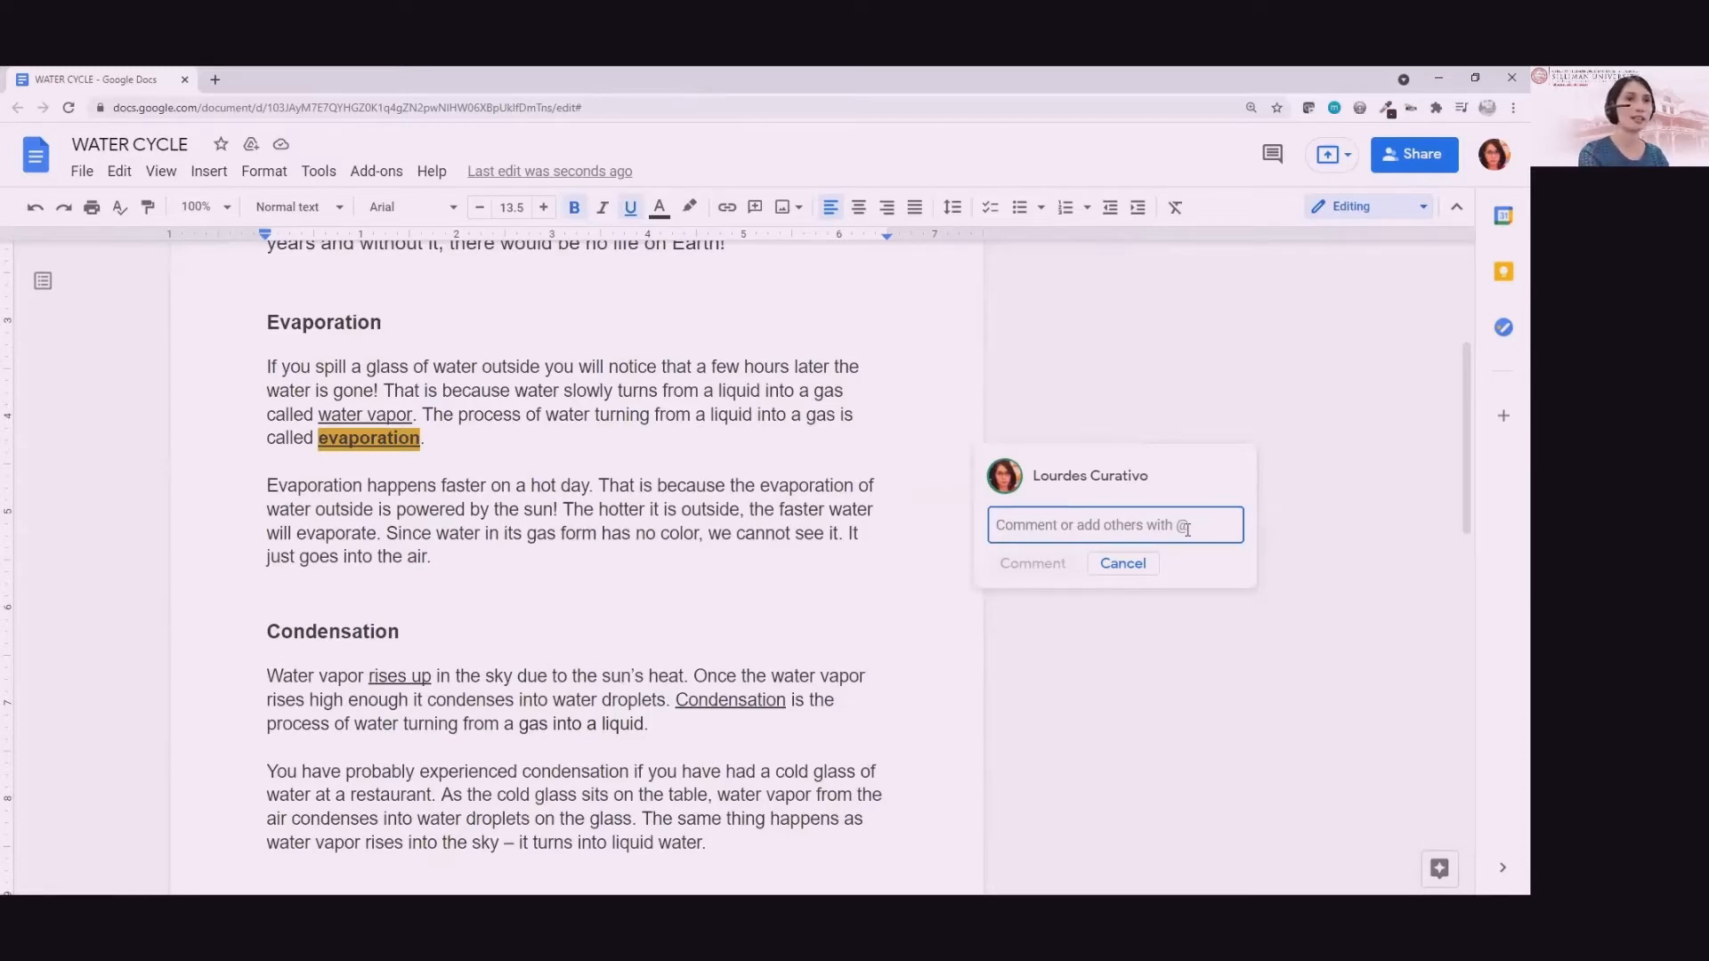
pyautogui.write('S')
pyautogui.press('BackSpace')
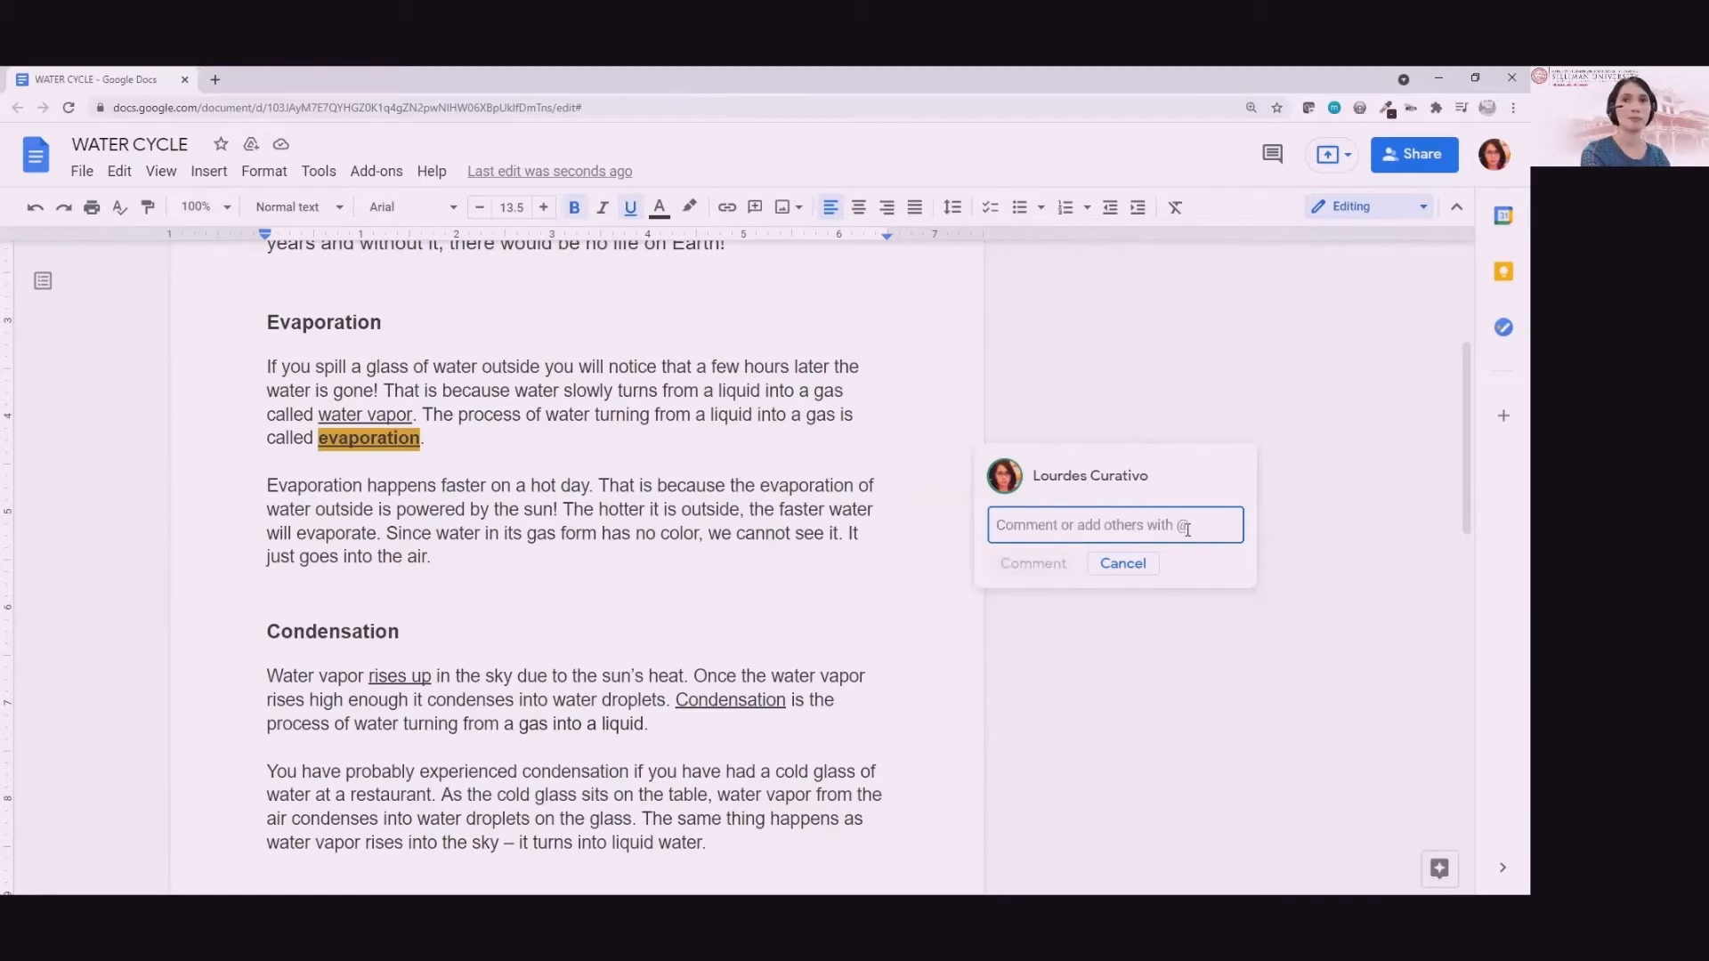
pyautogui.write('Modify ')
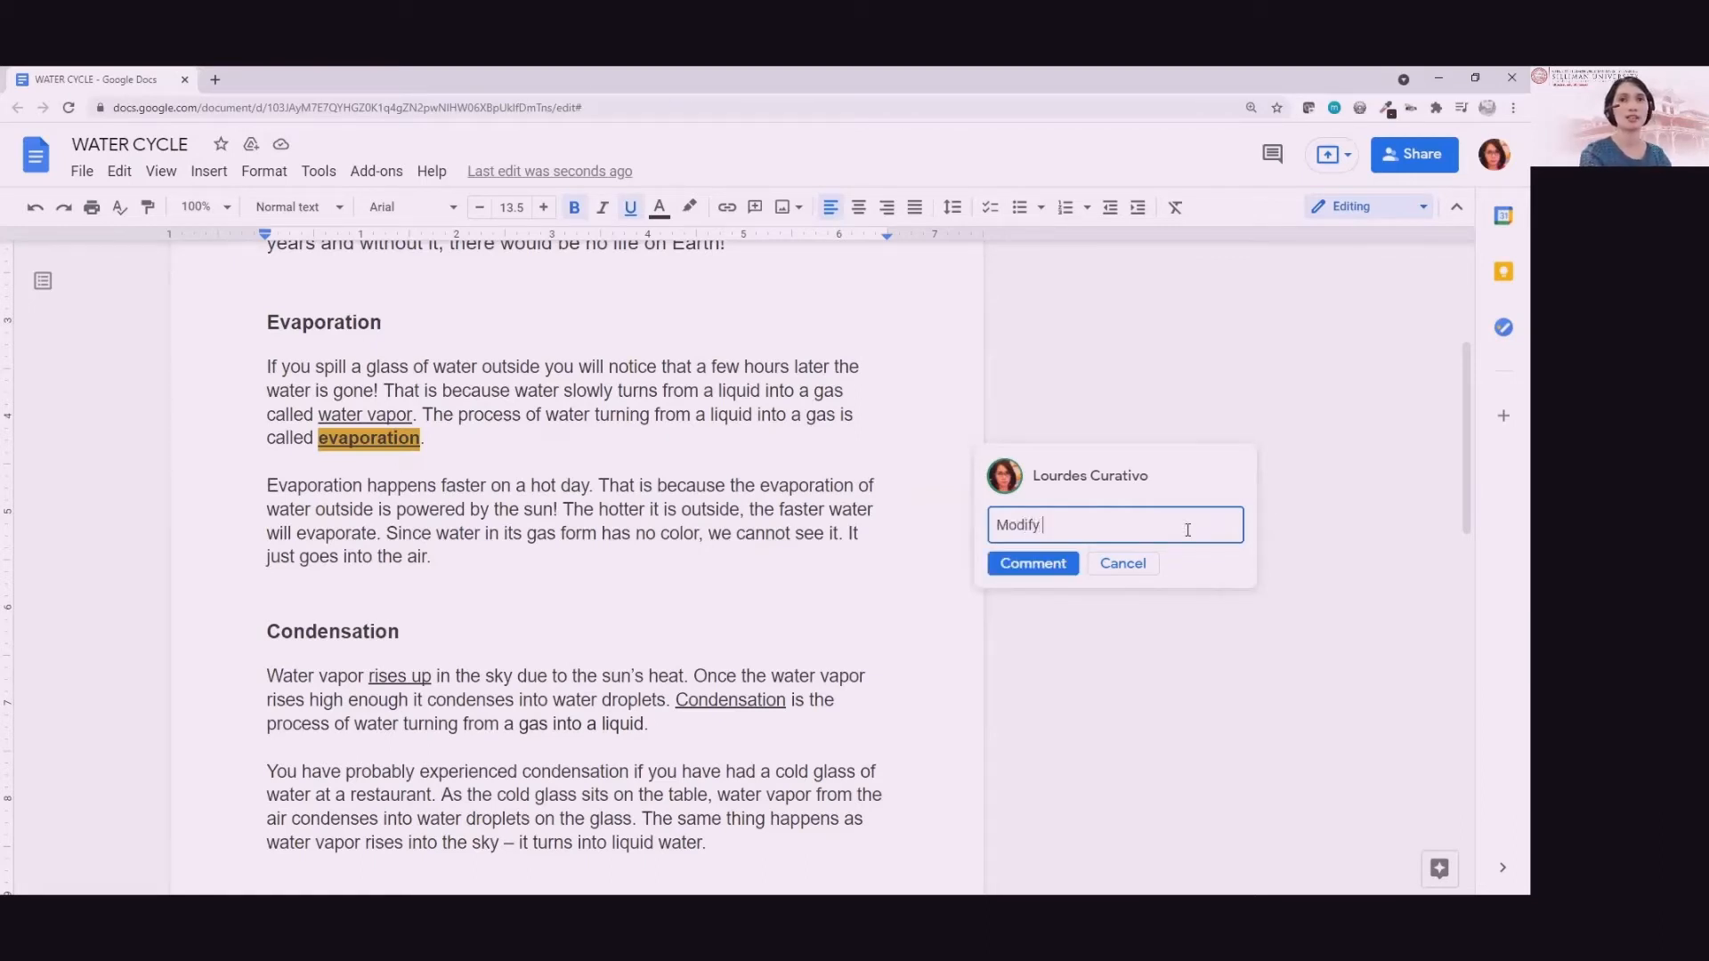
pyautogui.write('formatting')
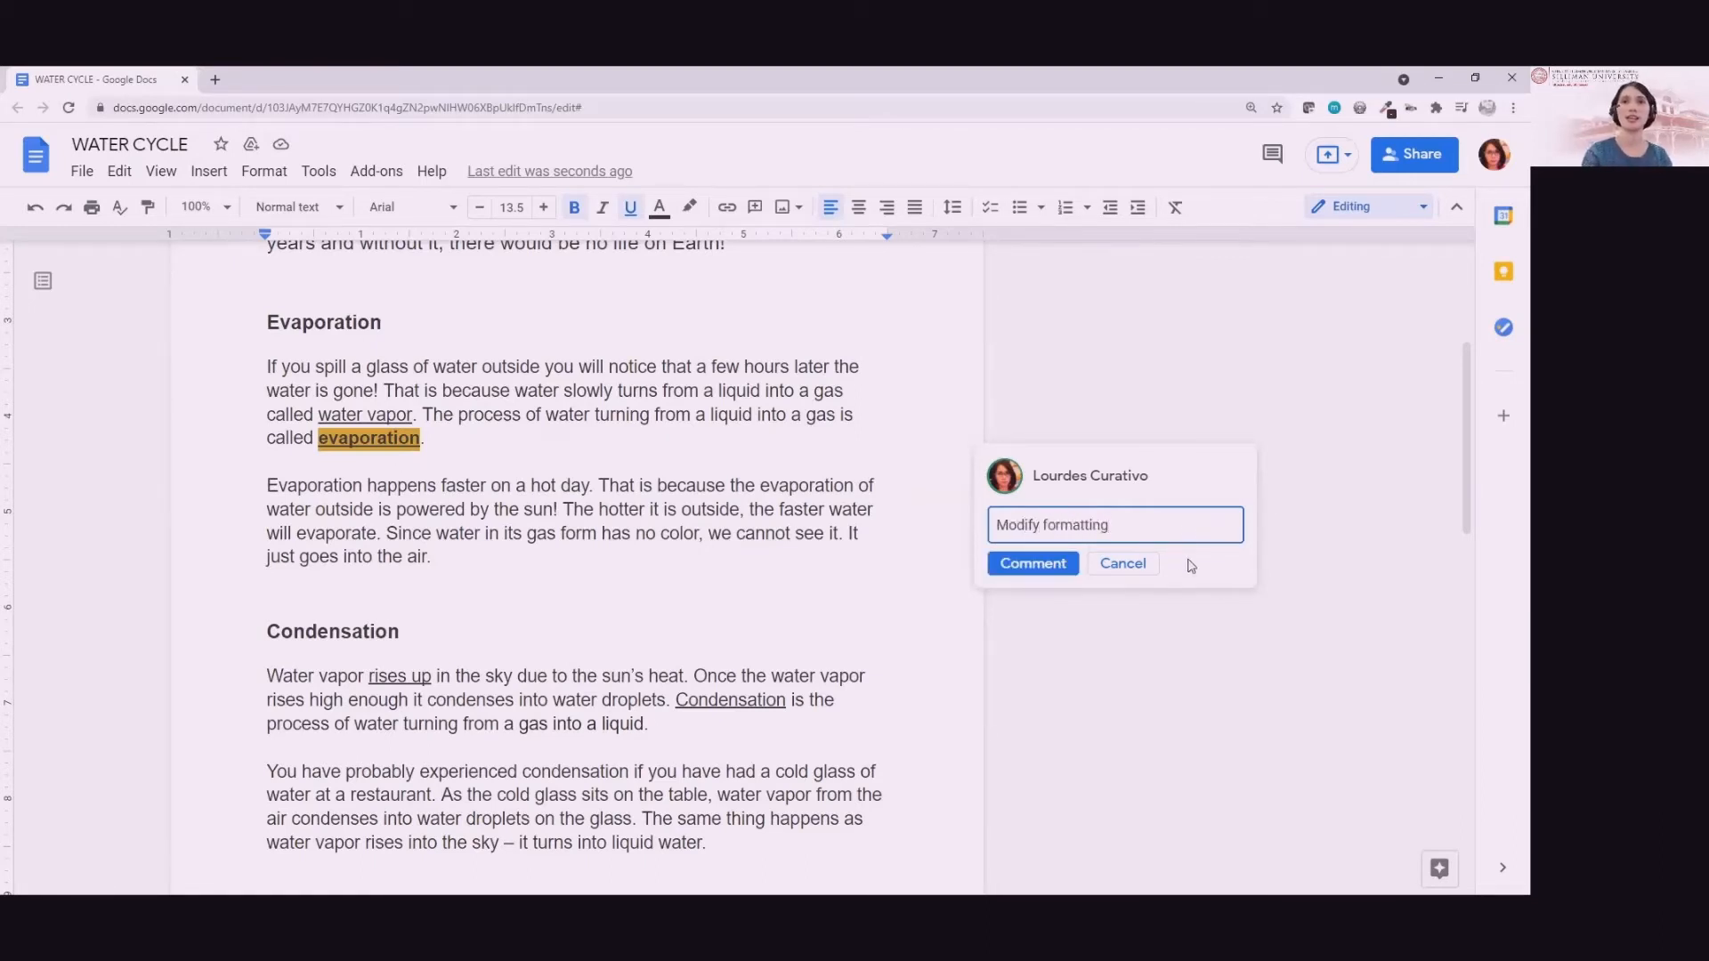
pyautogui.click(1076, 565)
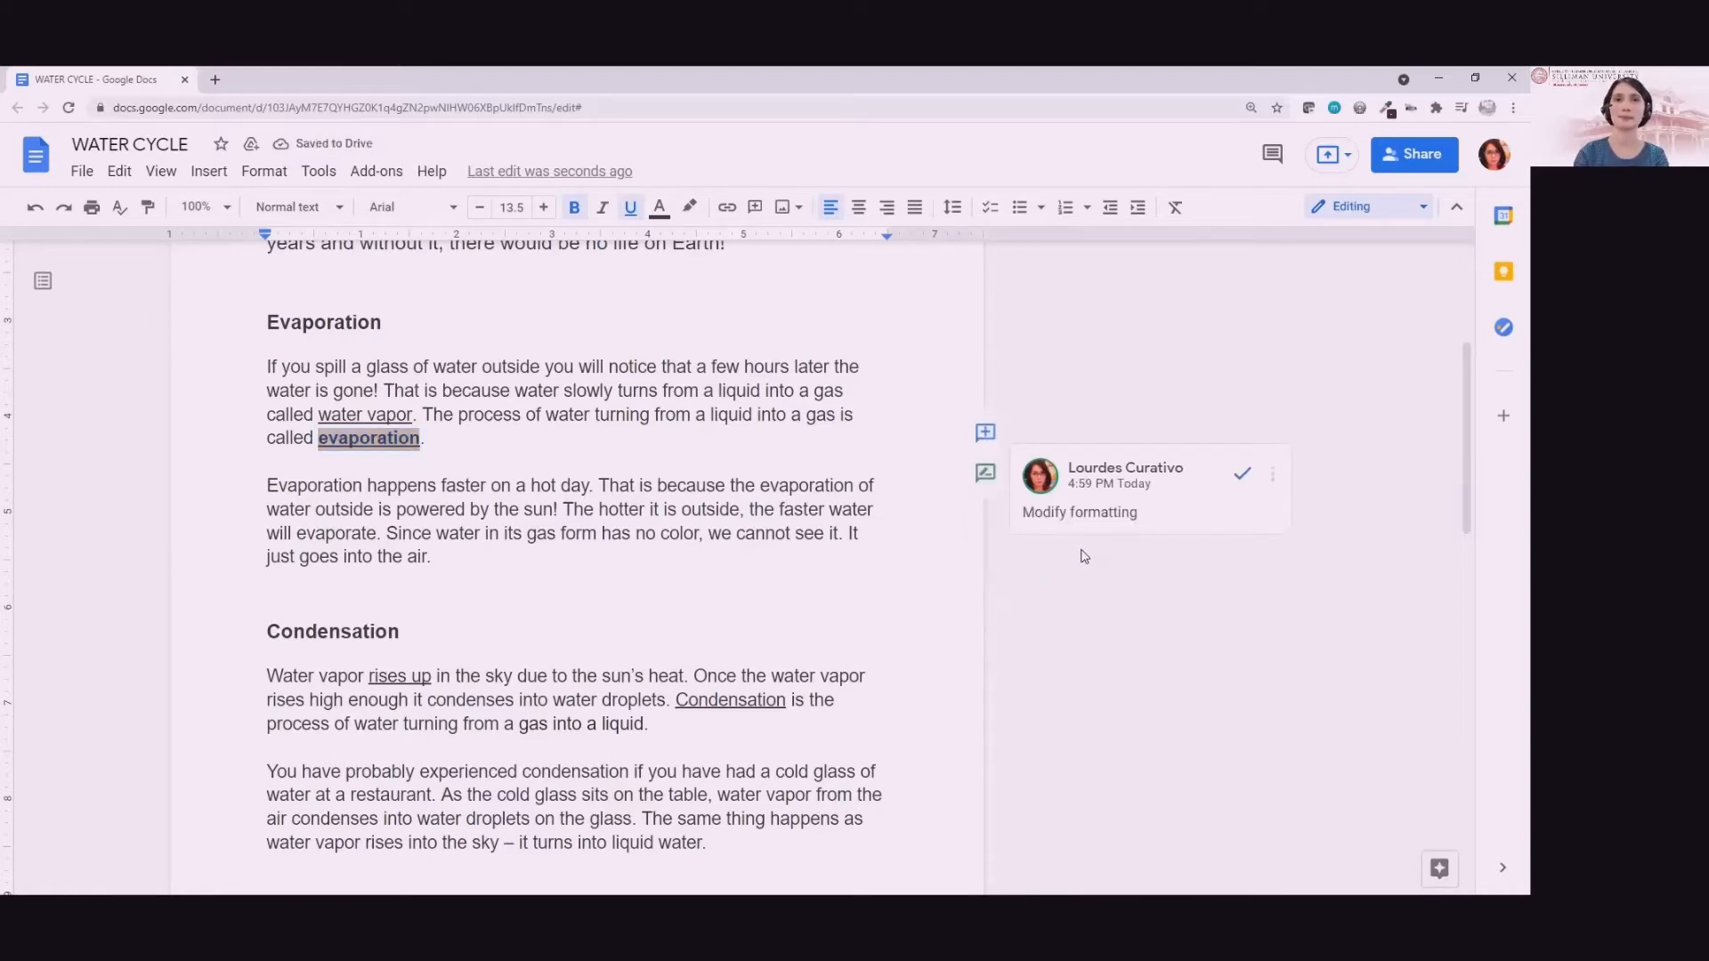
# Switch to Suggesting mode and suggest bold for the underlined word "Condensation" in the first paragraph of the Condensation section.
pyautogui.click(985, 475)
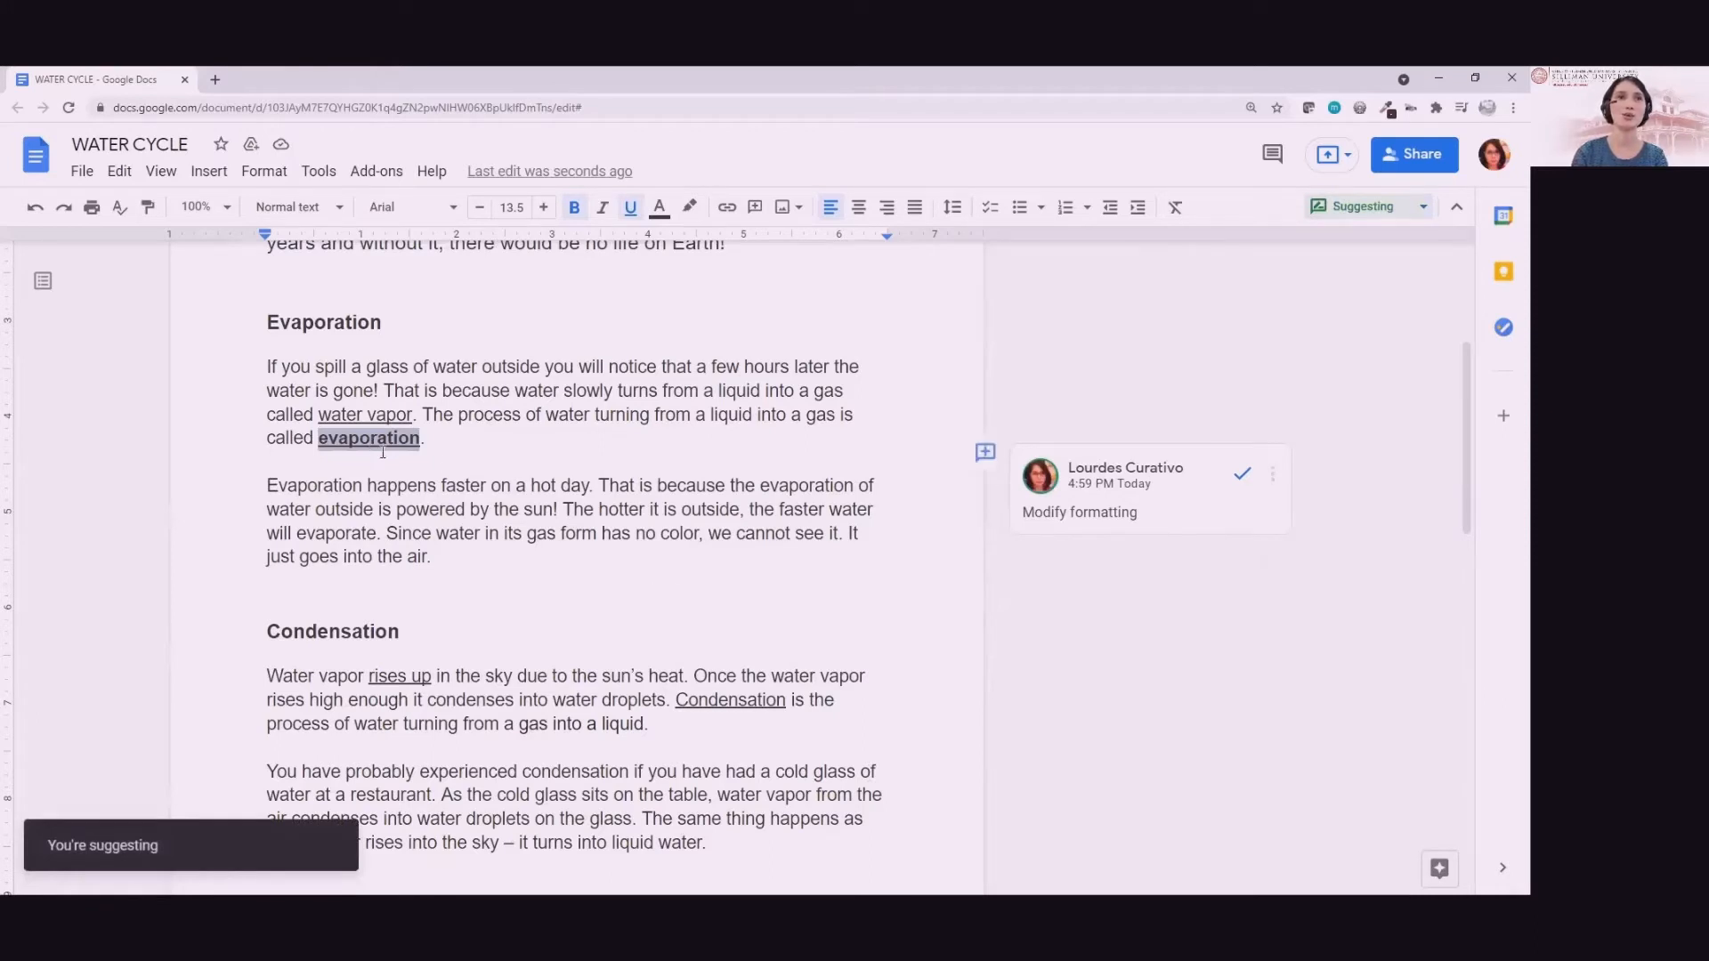
pyautogui.click(712, 700)
pyautogui.doubleClick(712, 700)
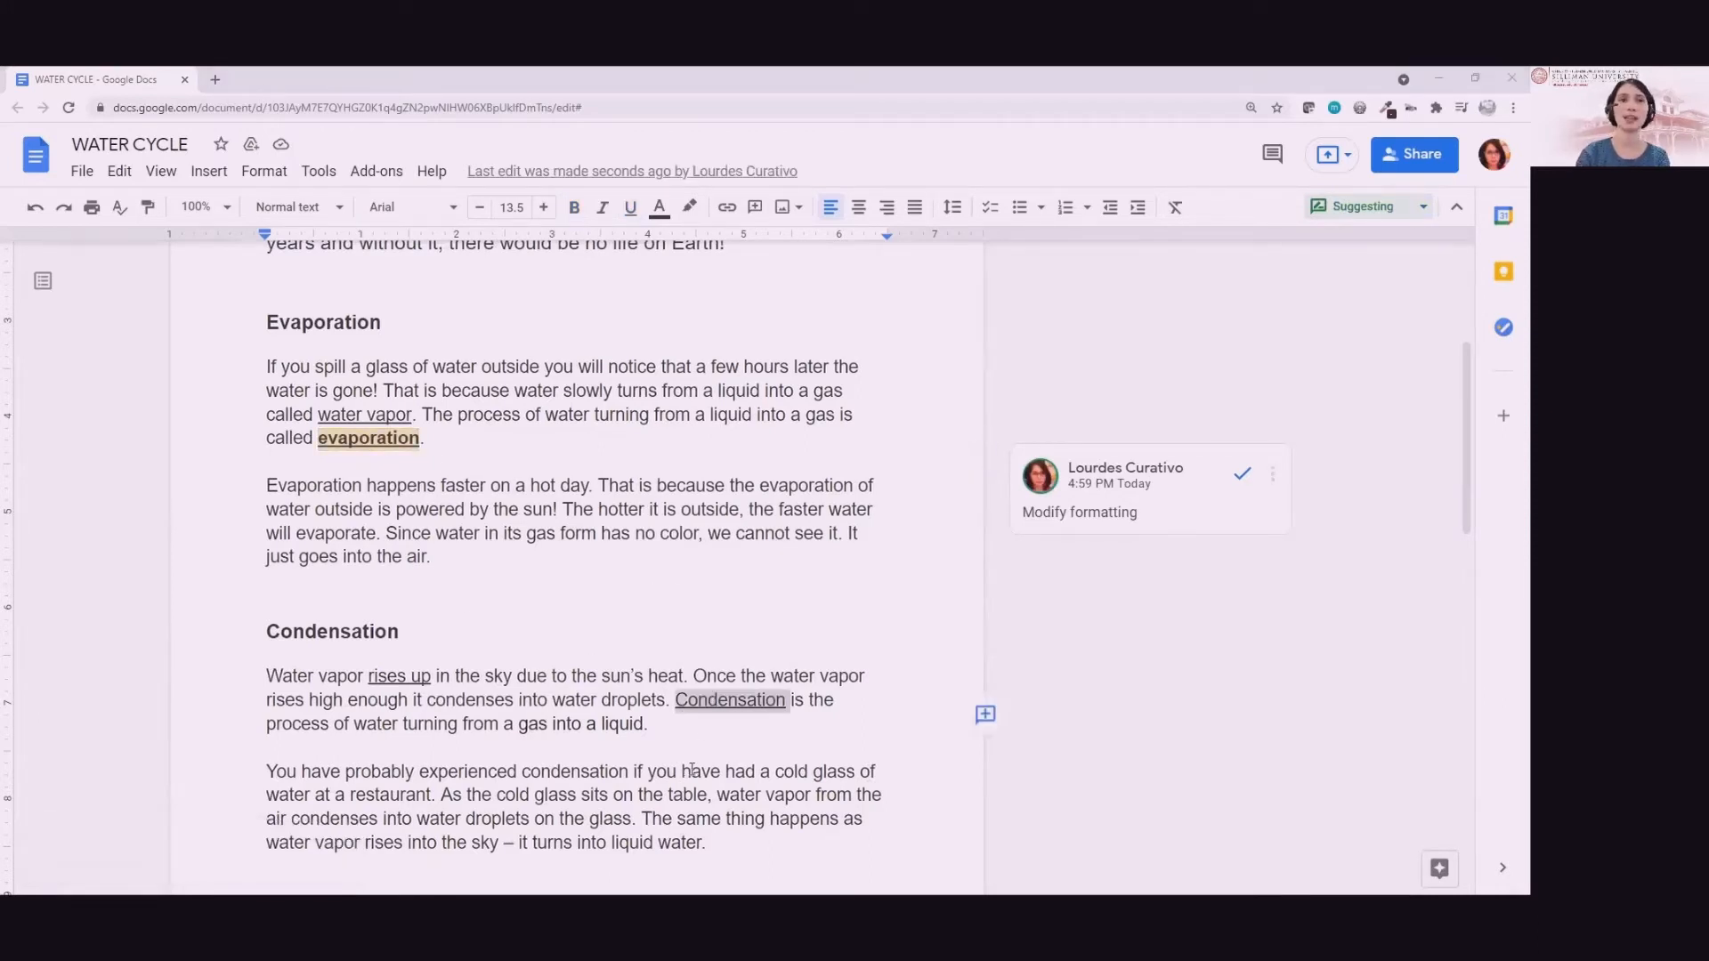
pyautogui.click(704, 707)
pyautogui.moveTo(677, 703); pyautogui.dragTo(778, 710)
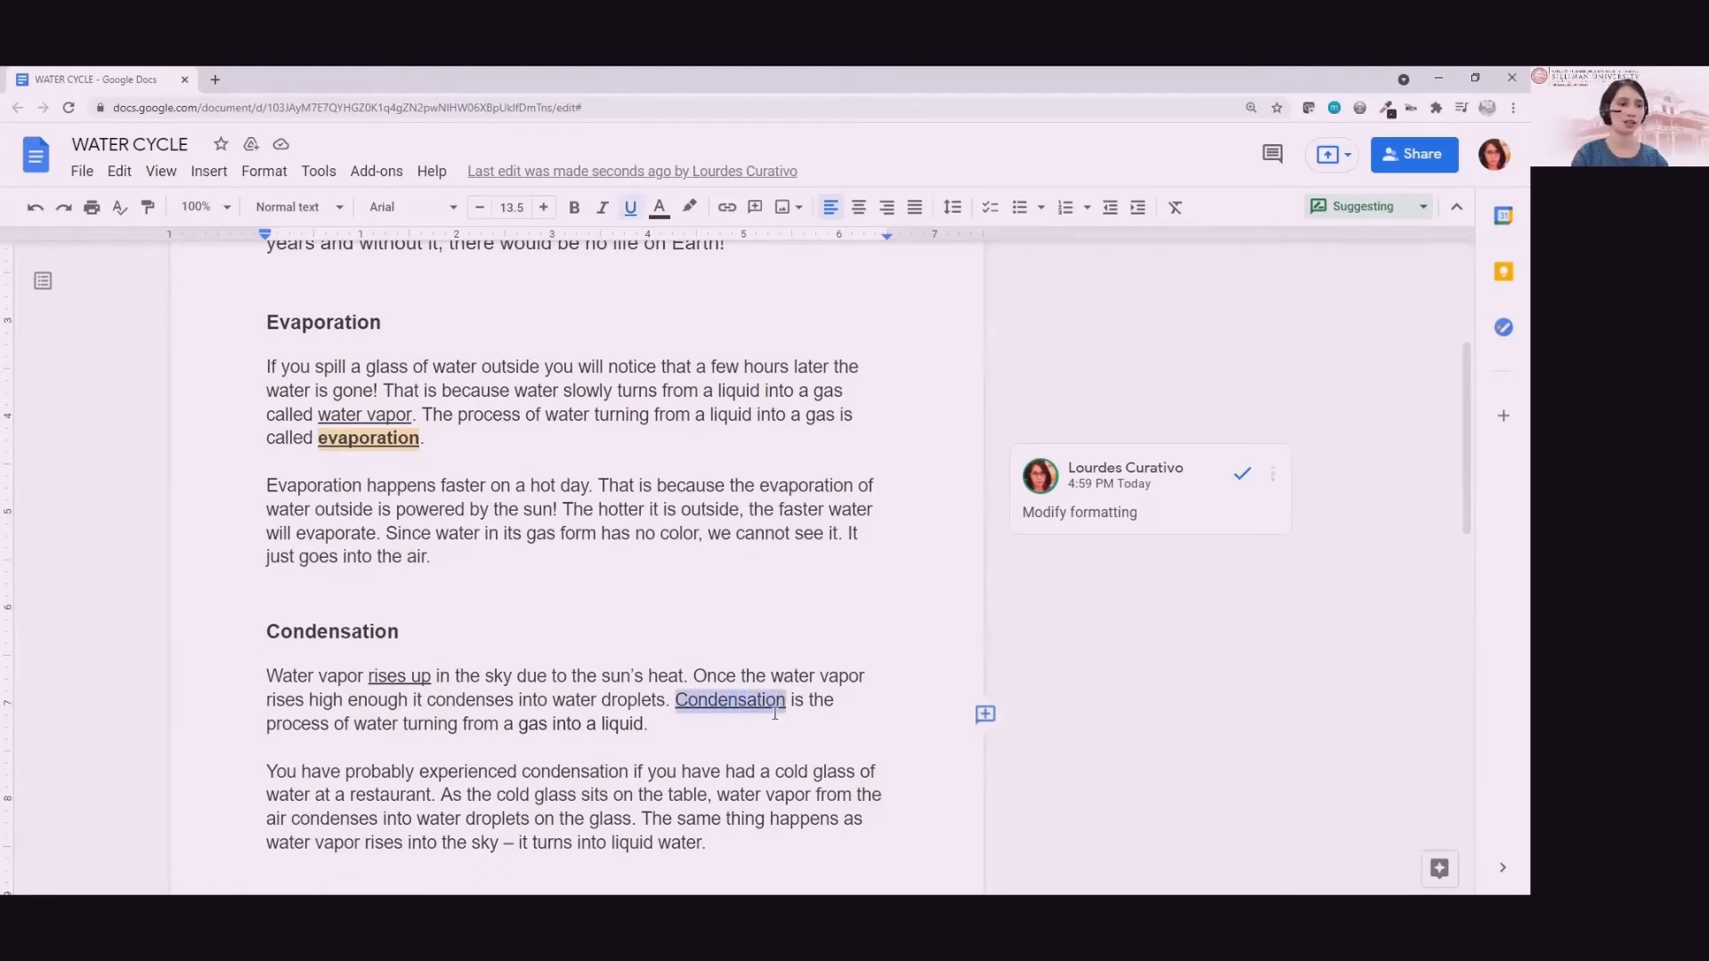
pyautogui.hotkey('ctrl', 'b')
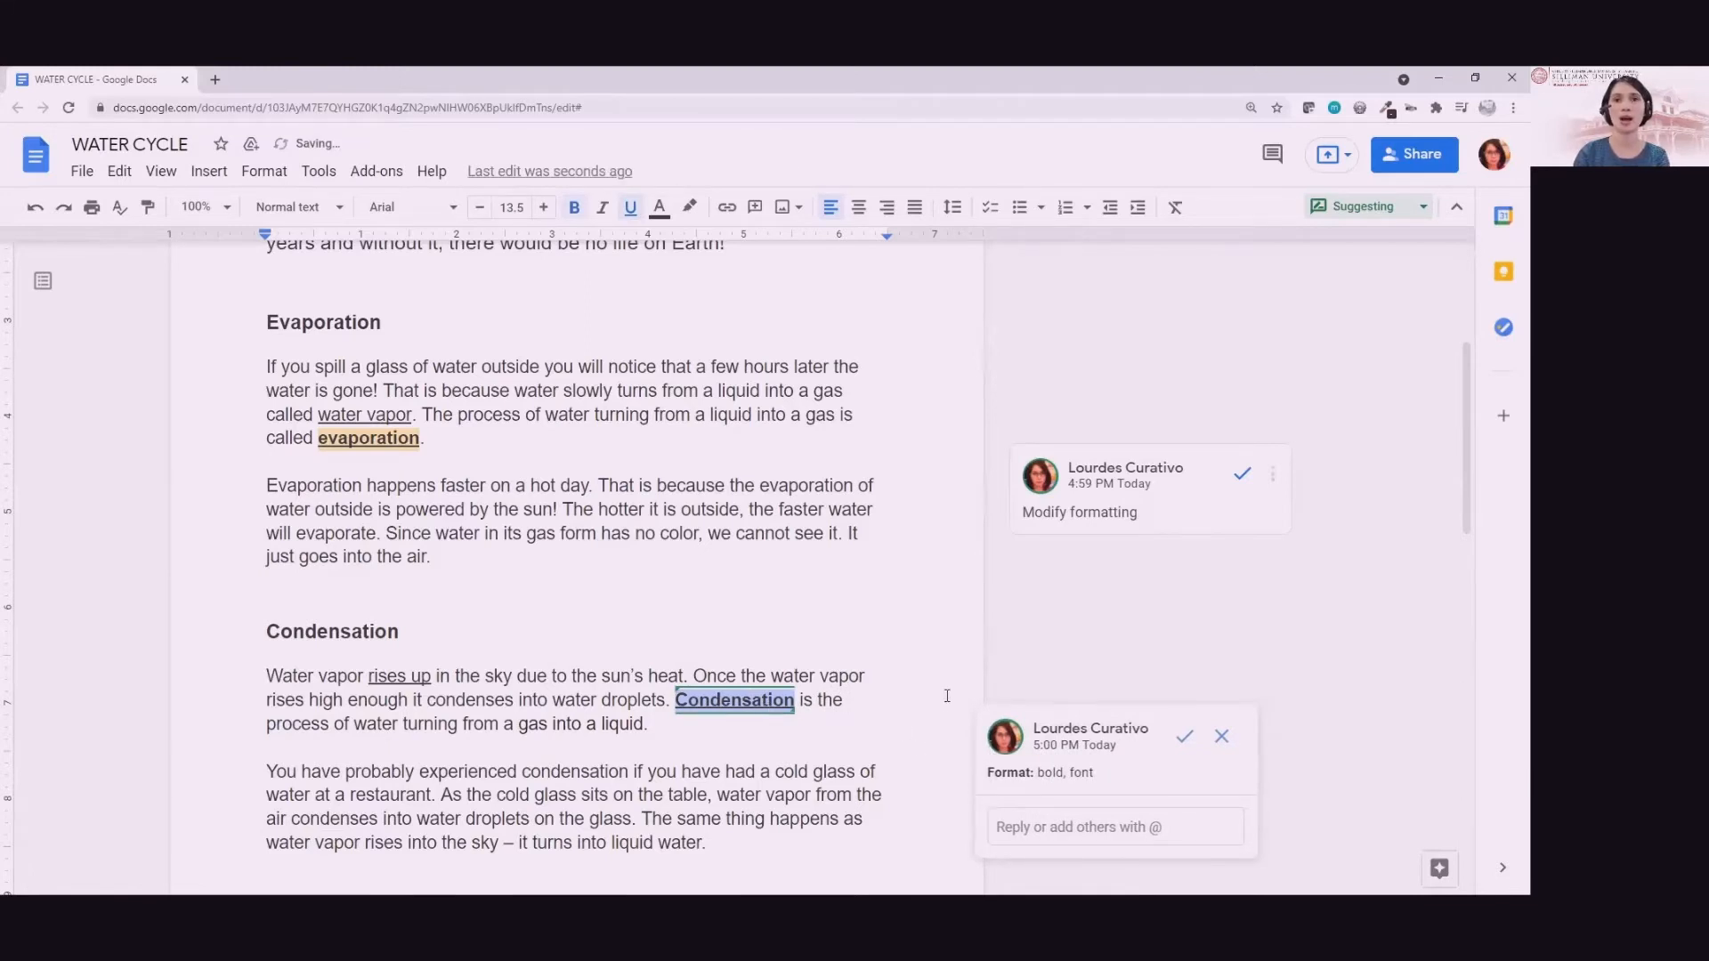
# Switch back to Editing mode and bold the underlined words "rises up" in the first Condensation paragraph.
pyautogui.scroll(-3, 946, 732)
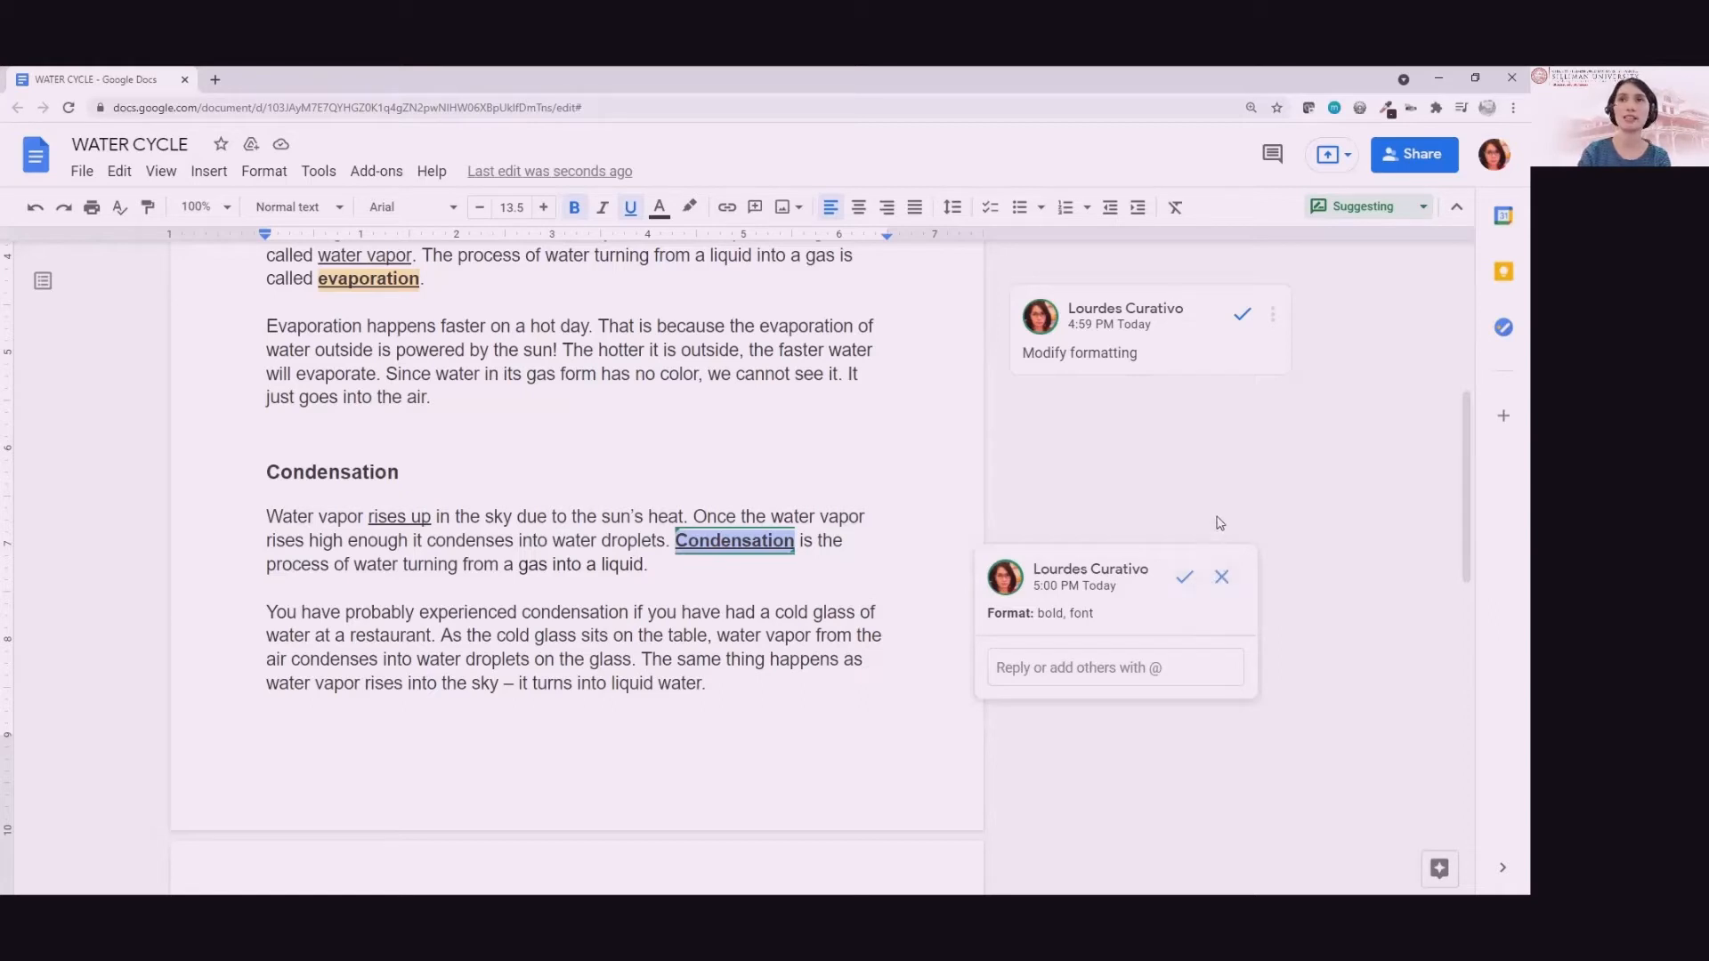
pyautogui.click(1423, 210)
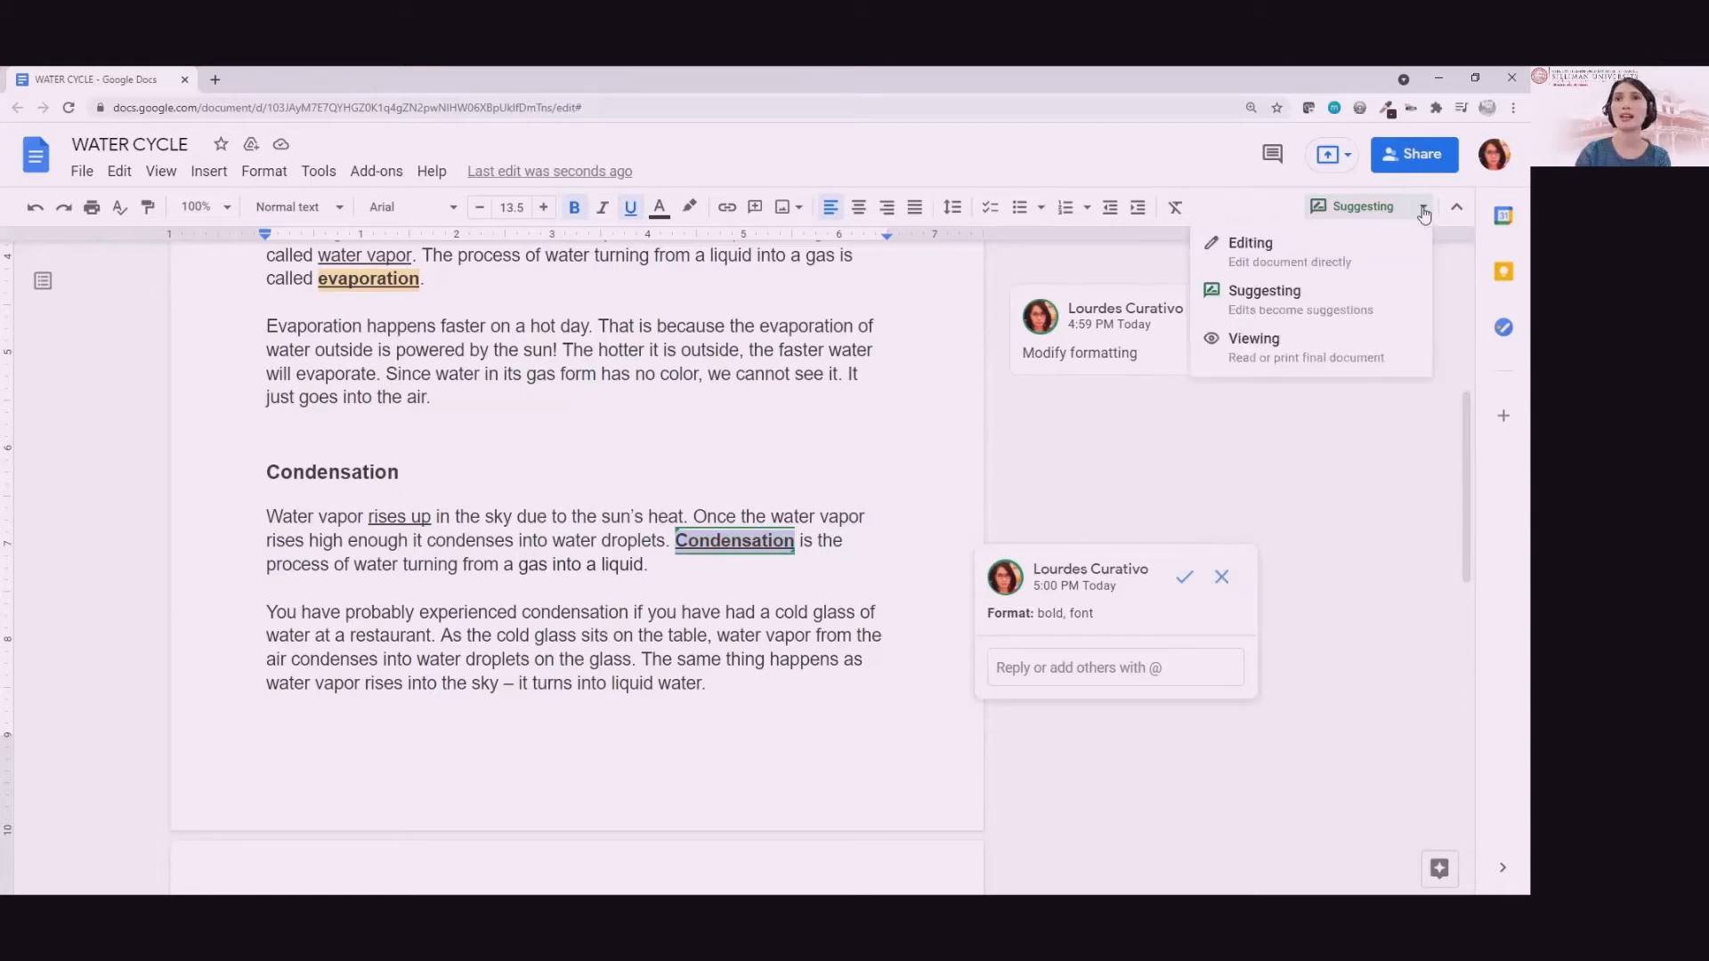
pyautogui.click(1309, 251)
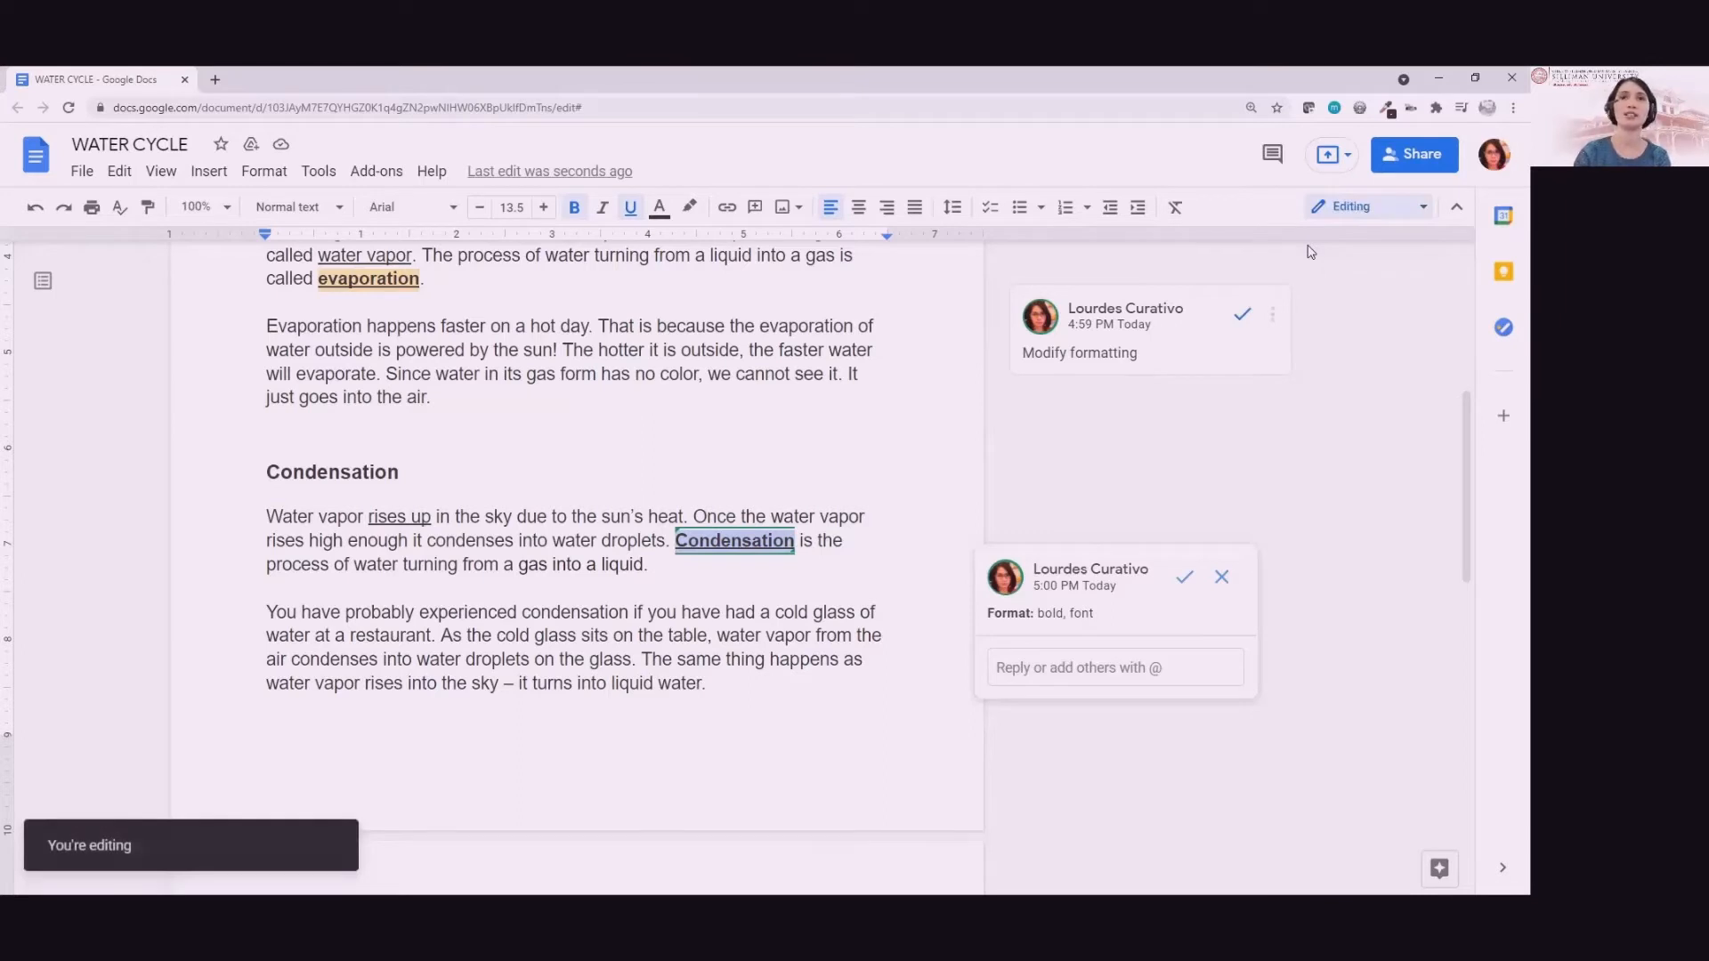
pyautogui.click(551, 613)
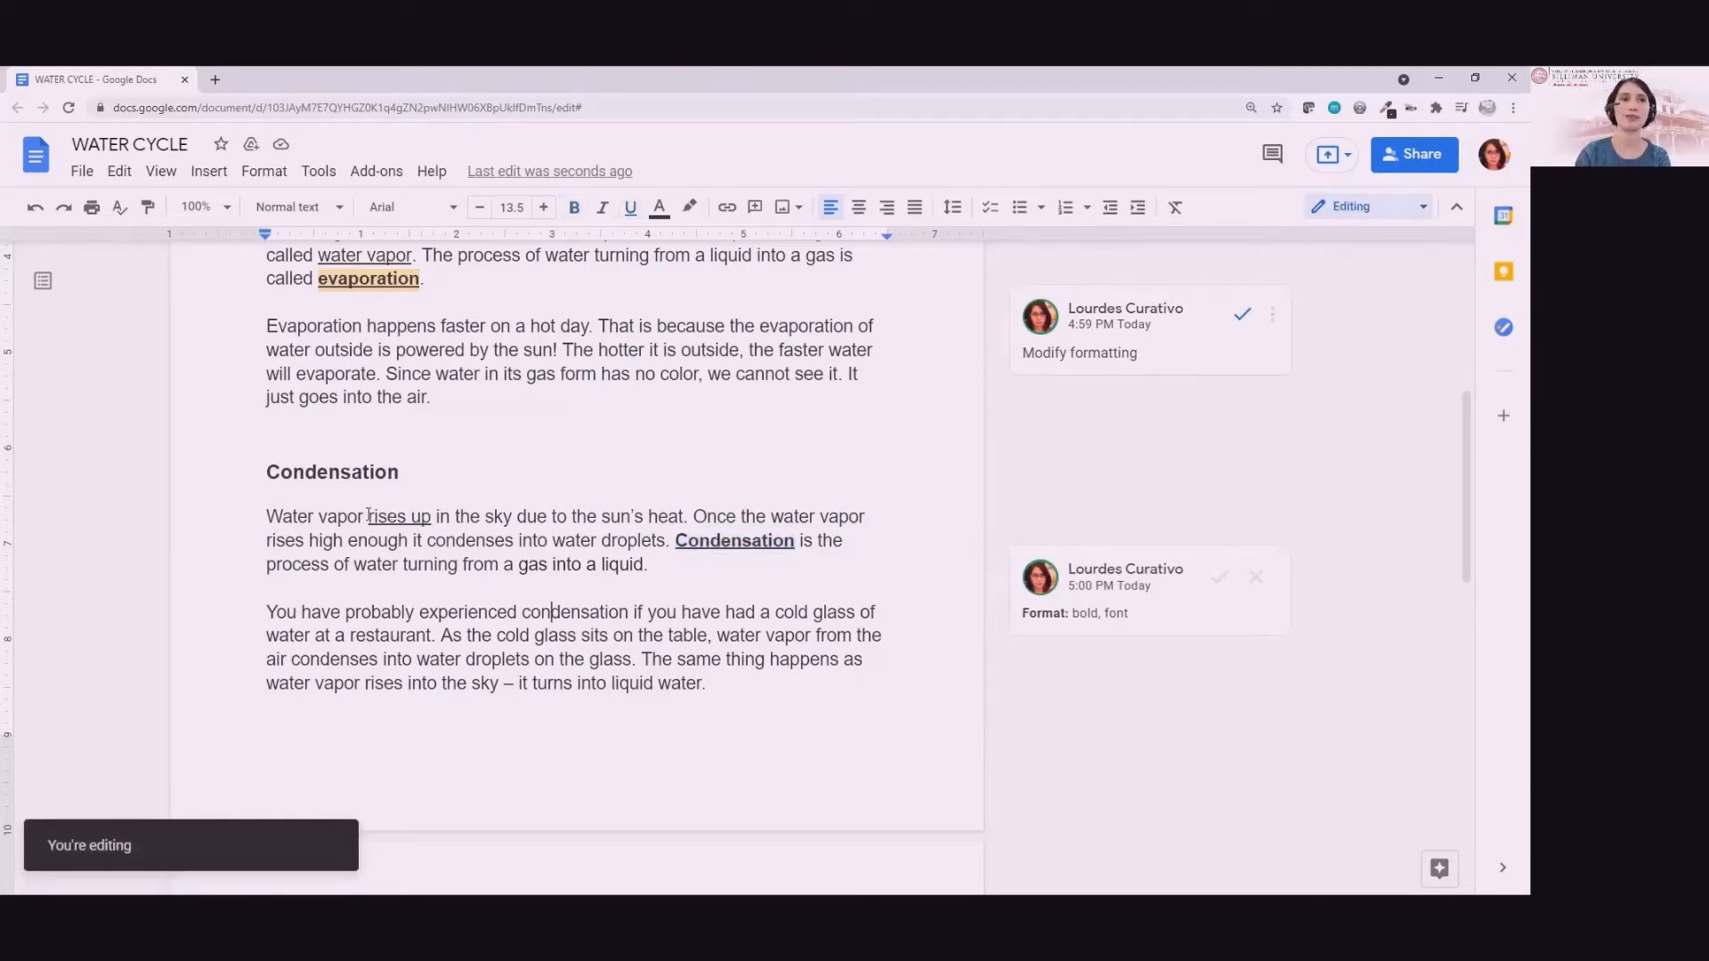
pyautogui.moveTo(367, 516); pyautogui.dragTo(431, 518)
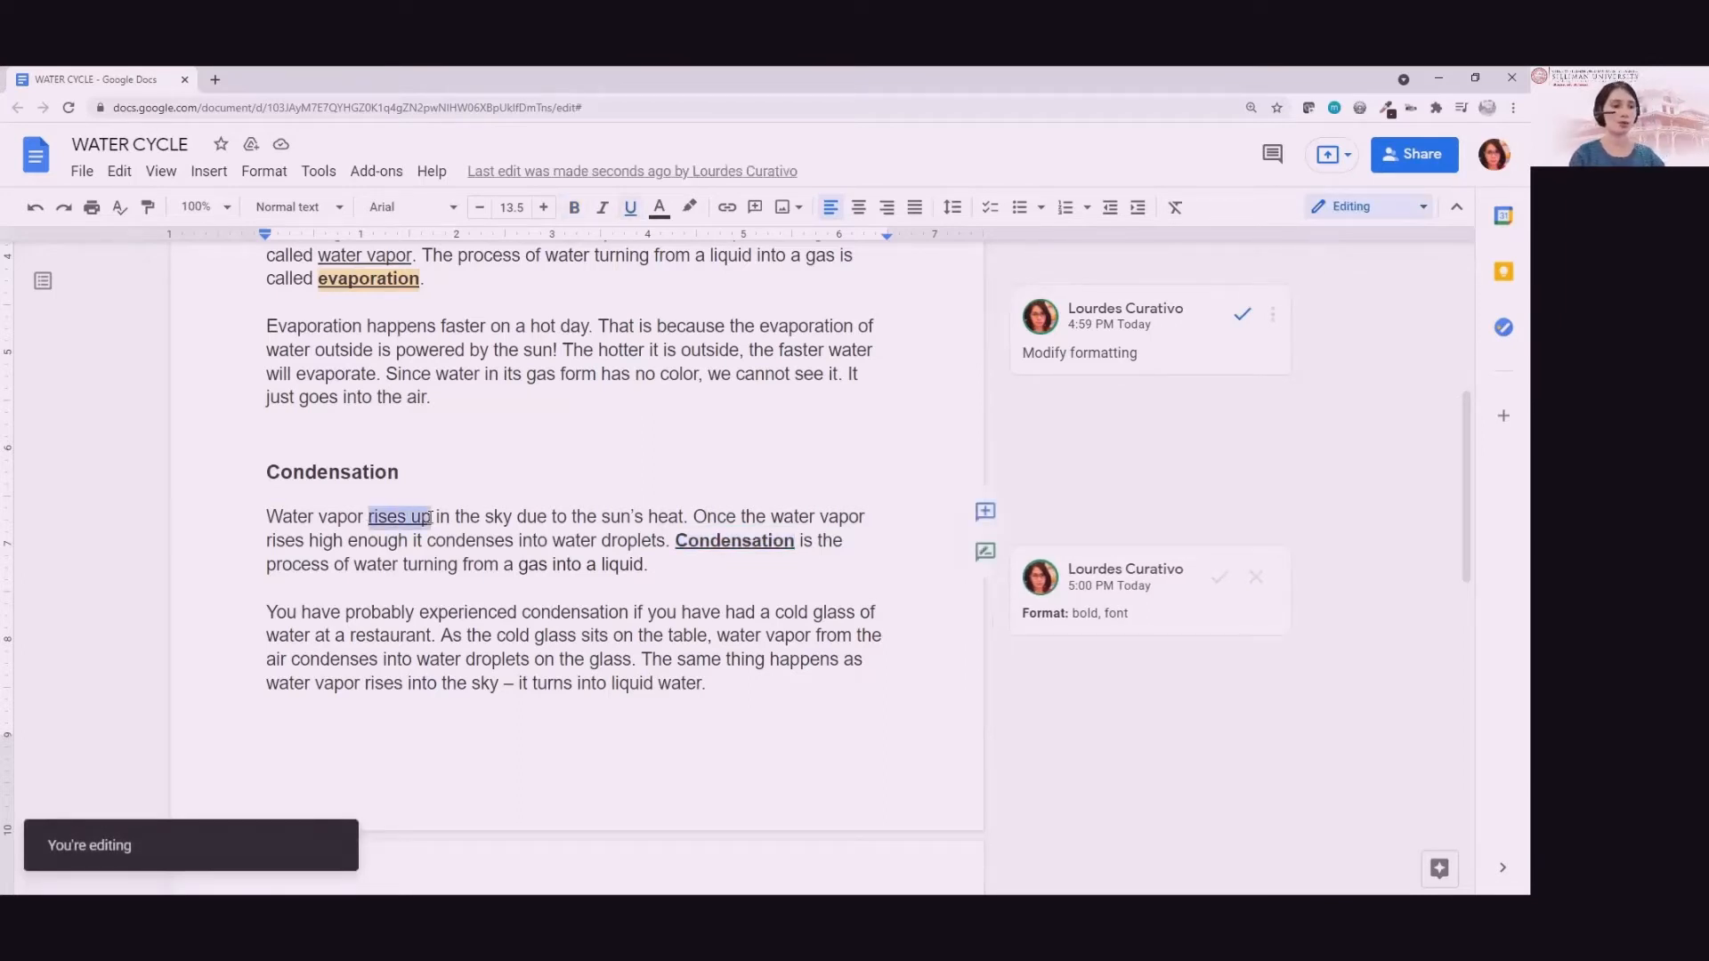
pyautogui.hotkey('ctrl', 'b')
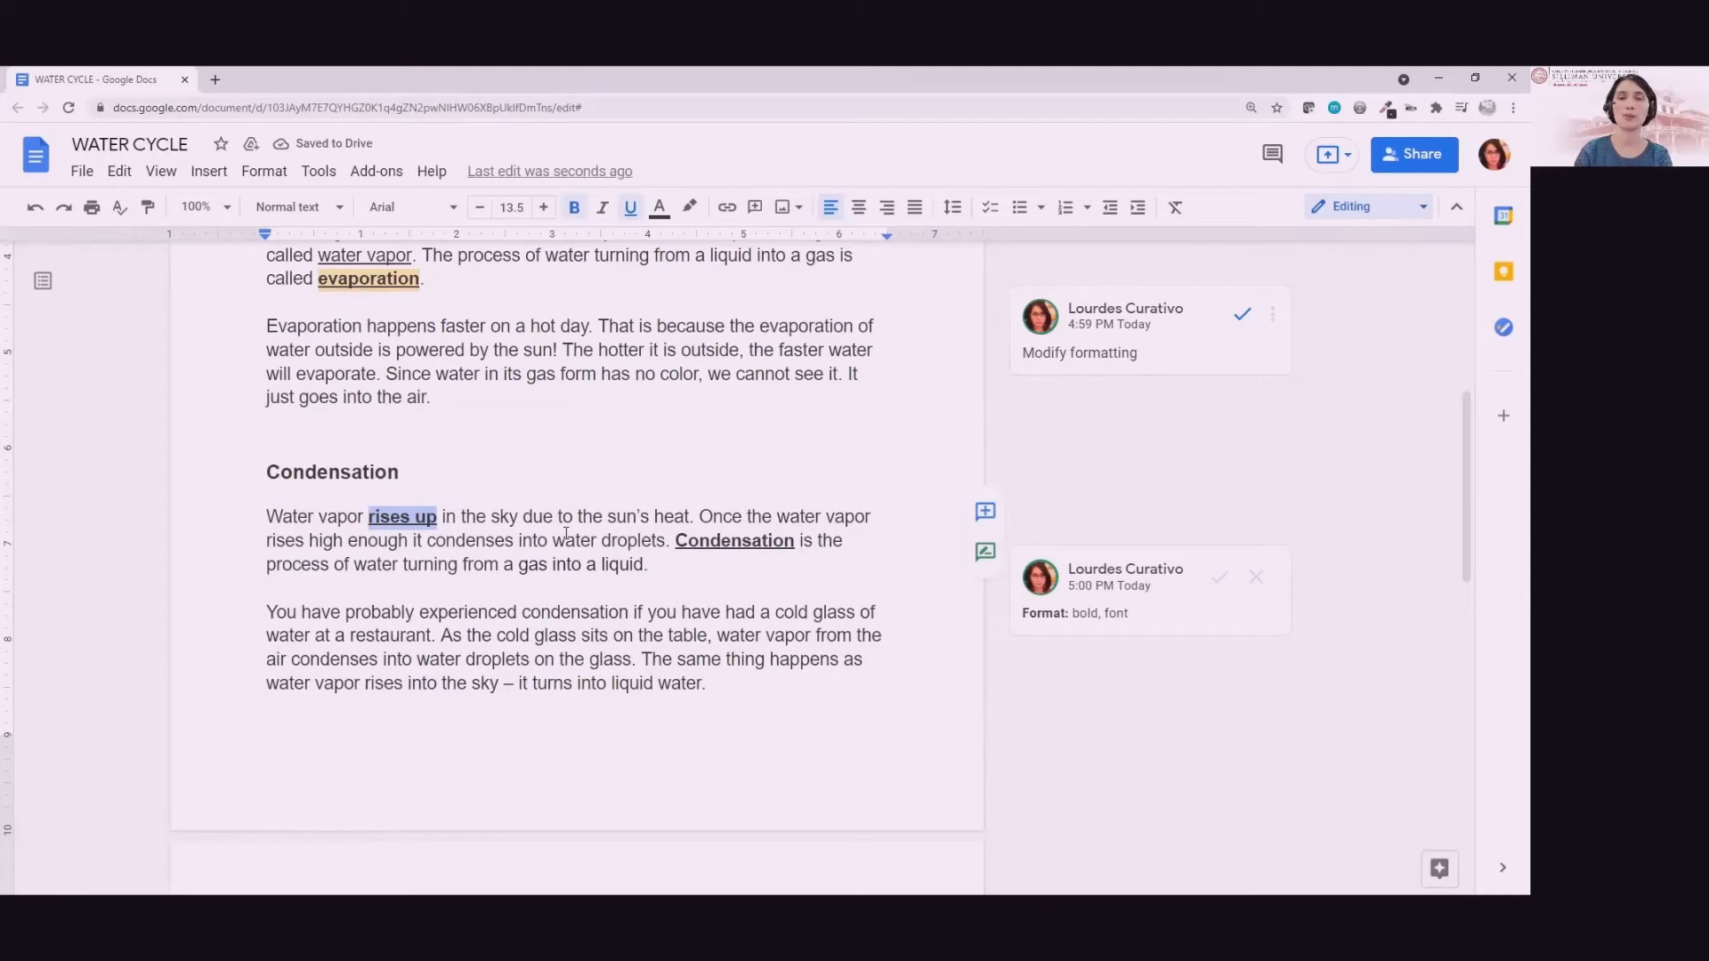
# Share the WATER CYCLE document with another contact as Commenter and send the invitation with notification enabled.
pyautogui.scroll(2, 596, 541)
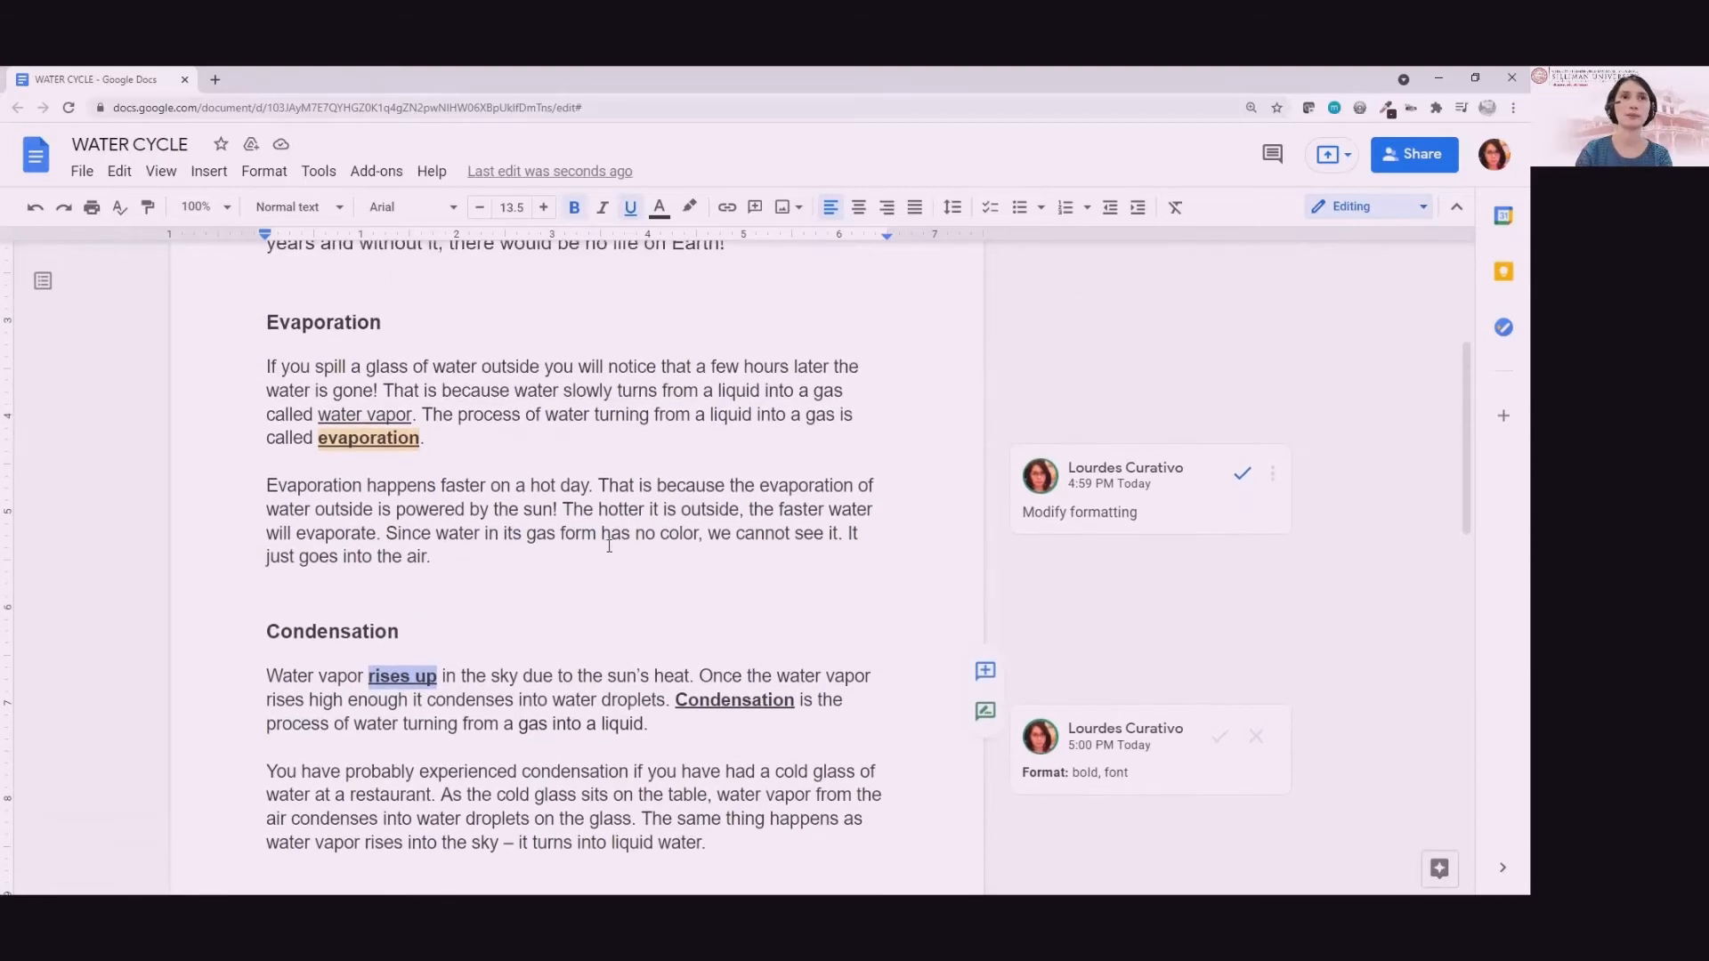
pyautogui.scroll(3, 609, 545)
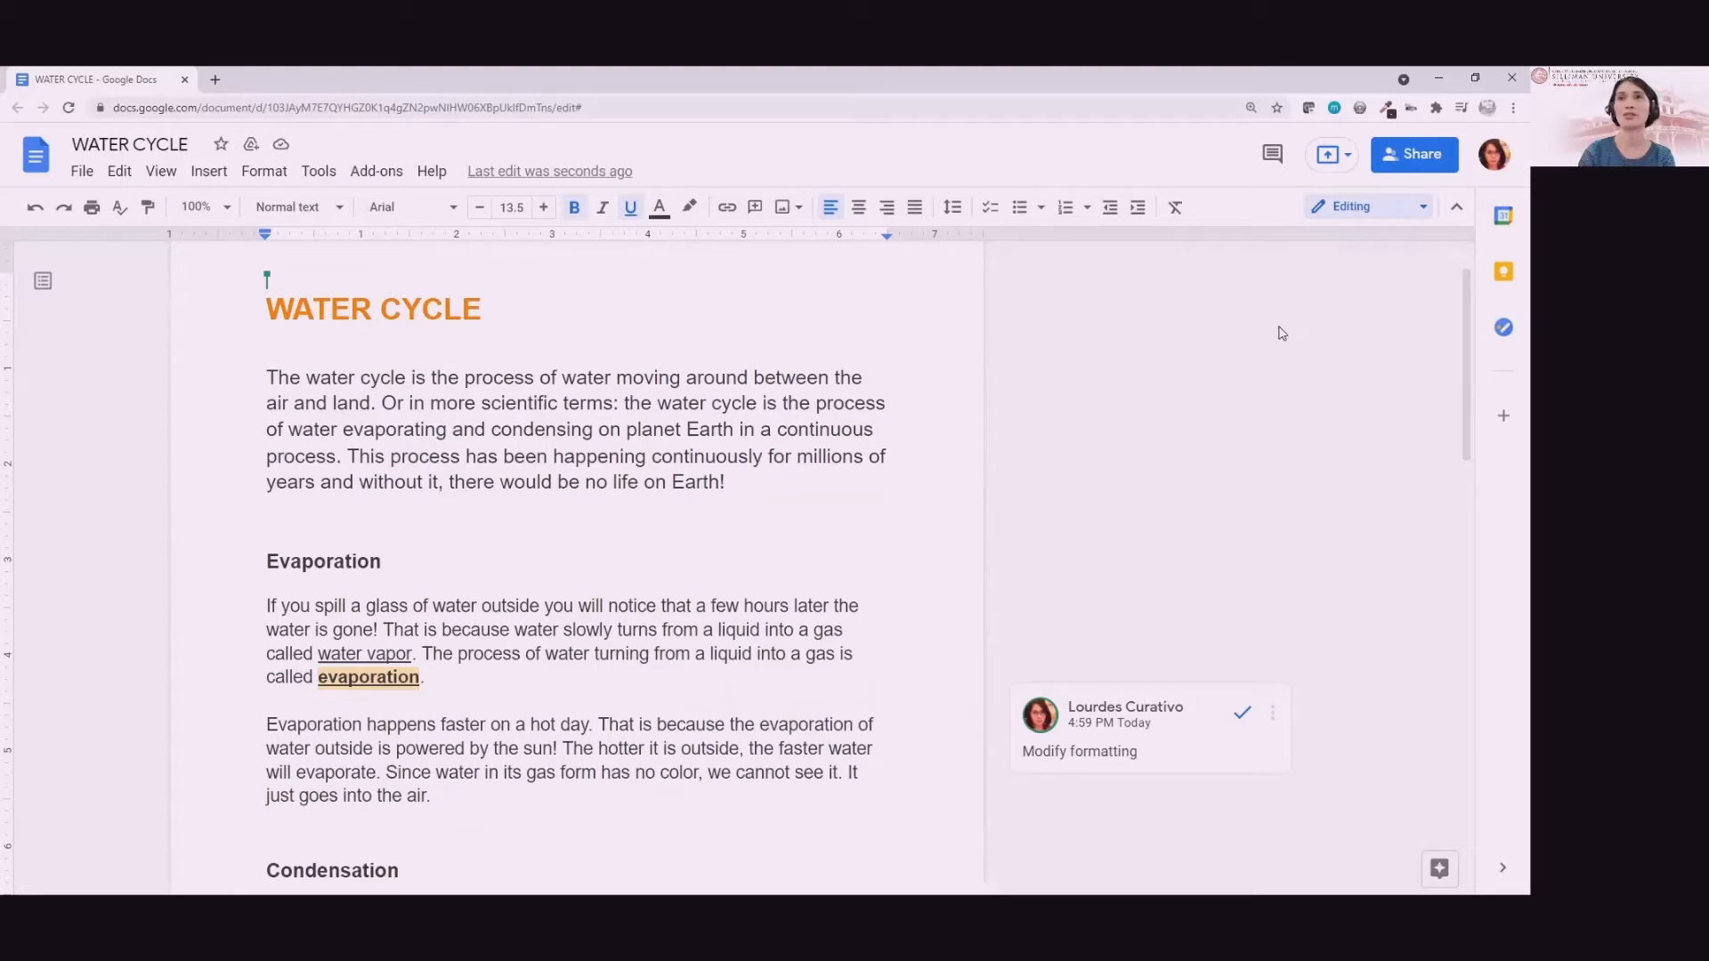
pyautogui.click(1428, 166)
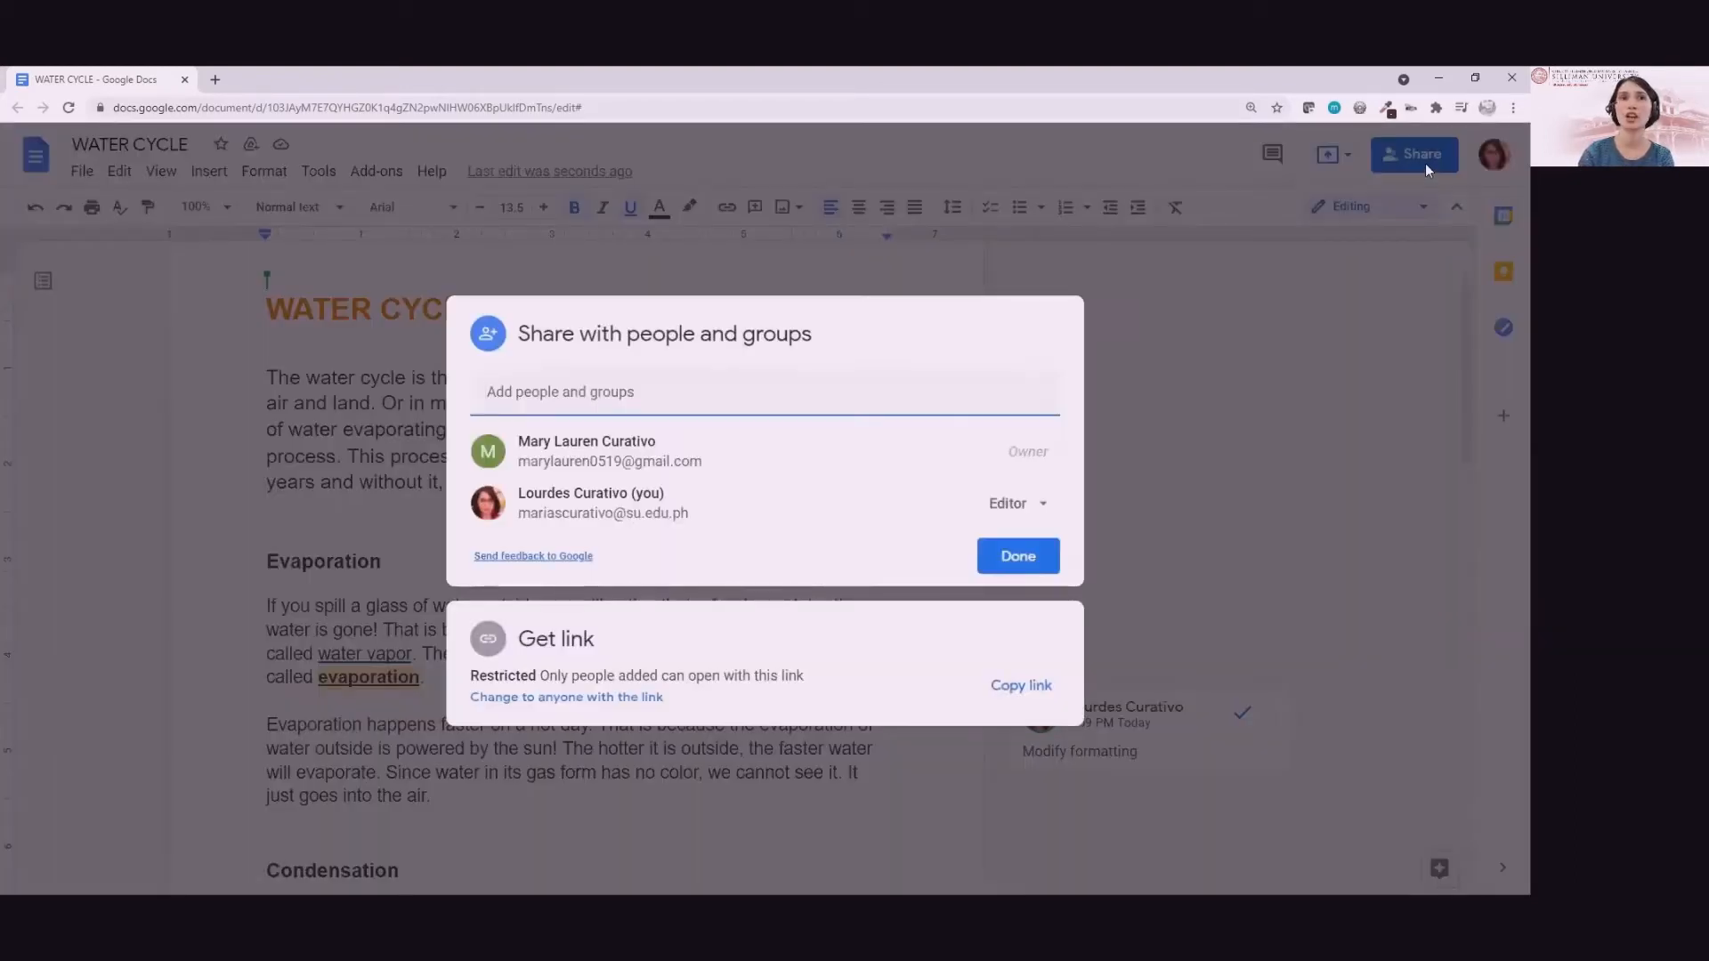
pyautogui.click(775, 387)
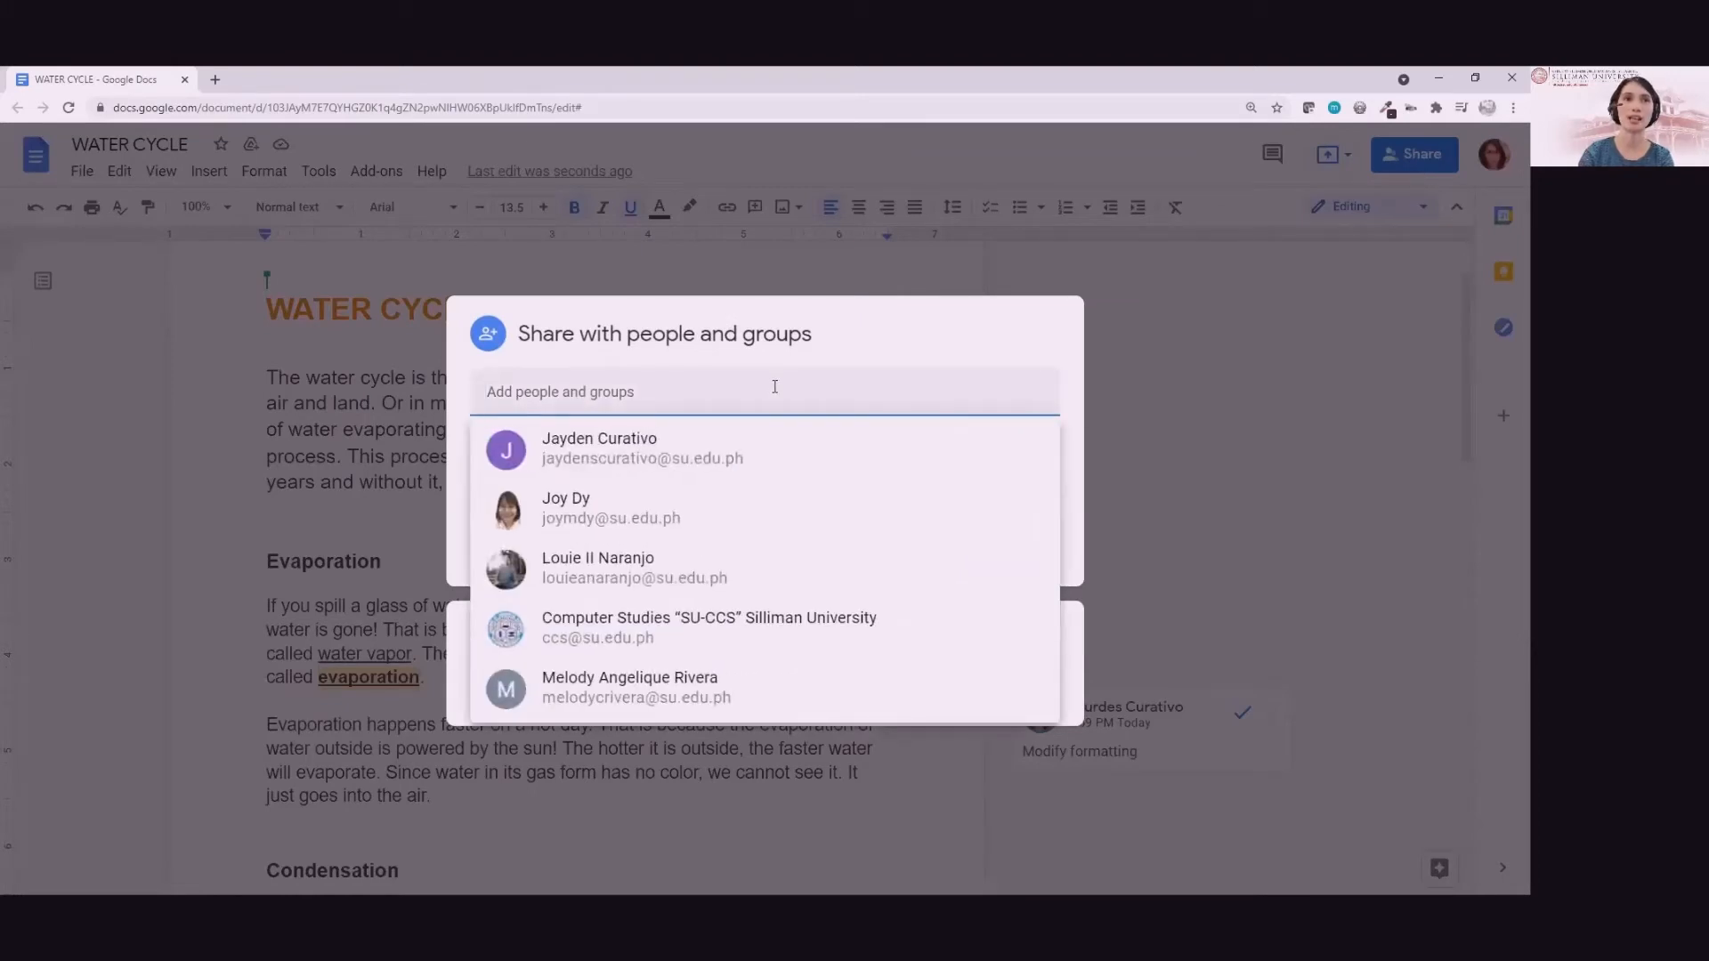
pyautogui.write('jayd')
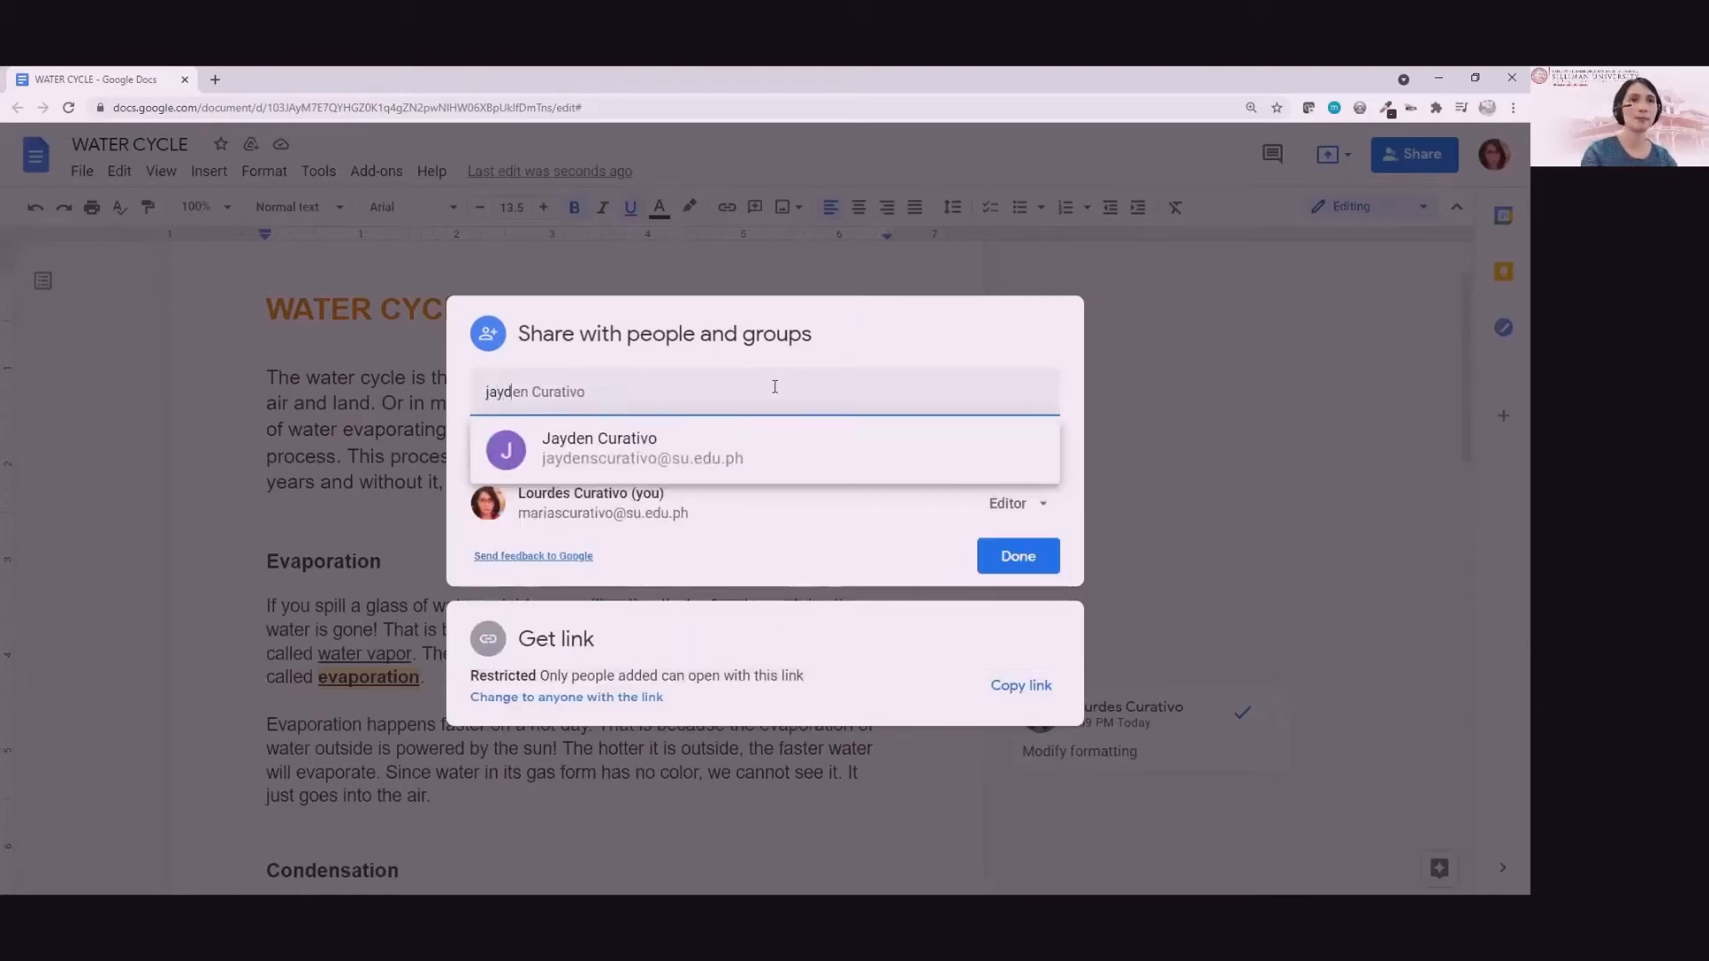
pyautogui.click(712, 442)
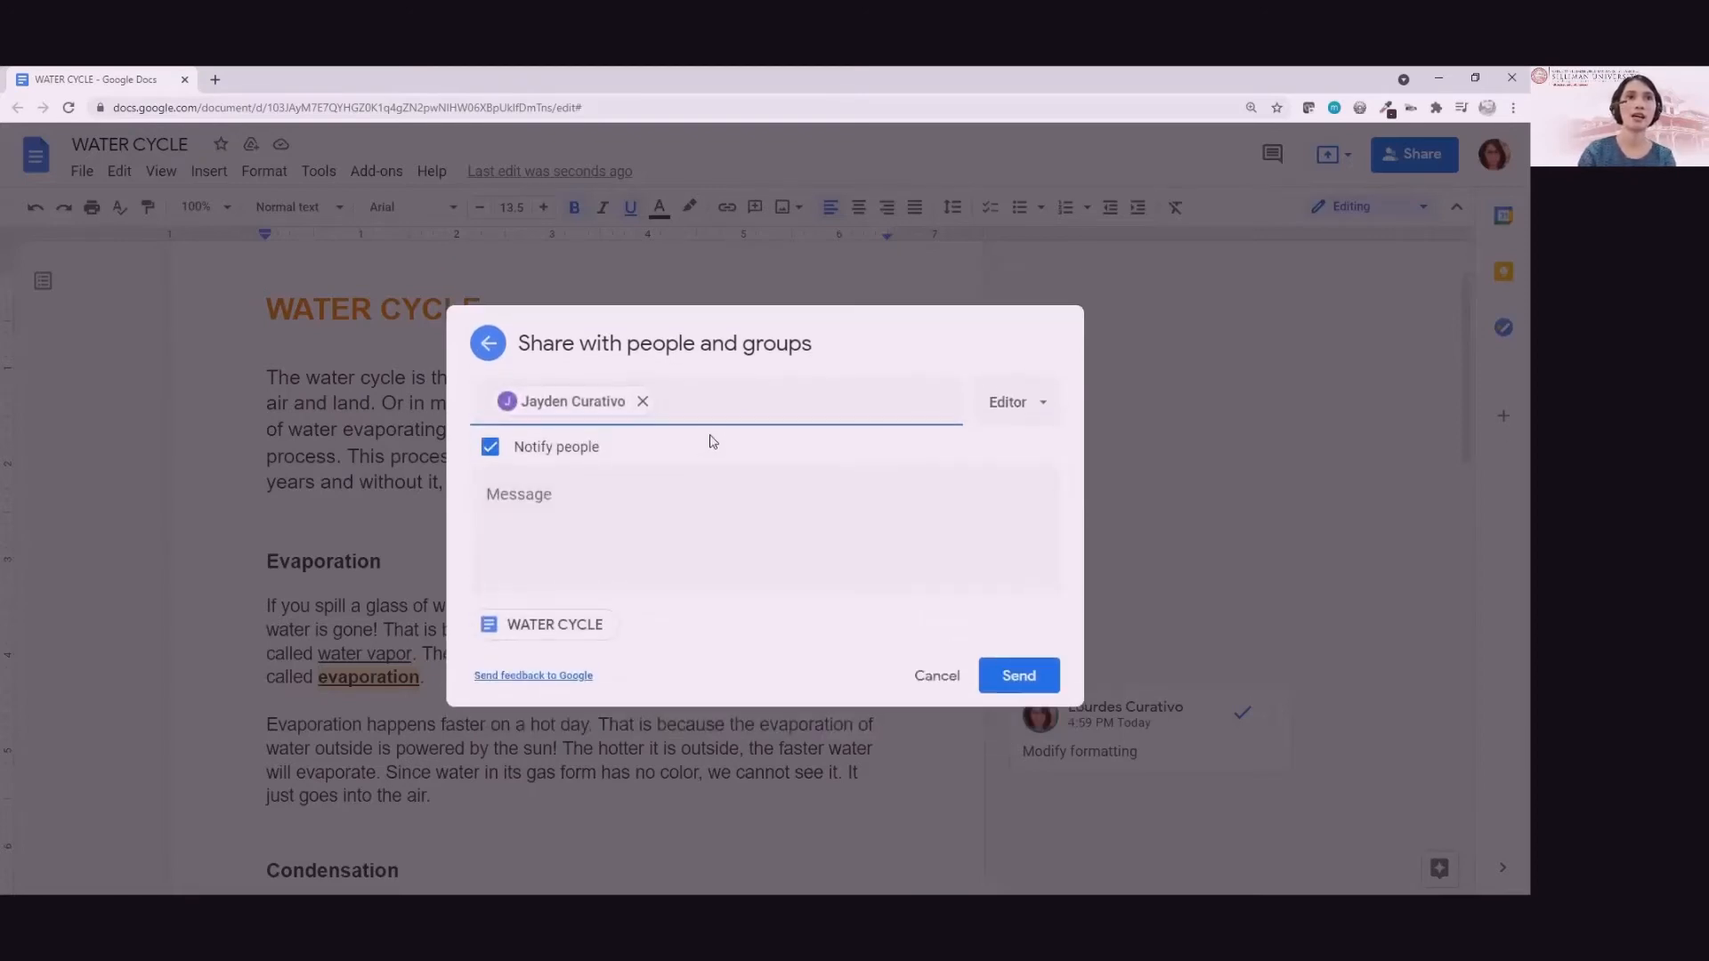
pyautogui.click(1016, 407)
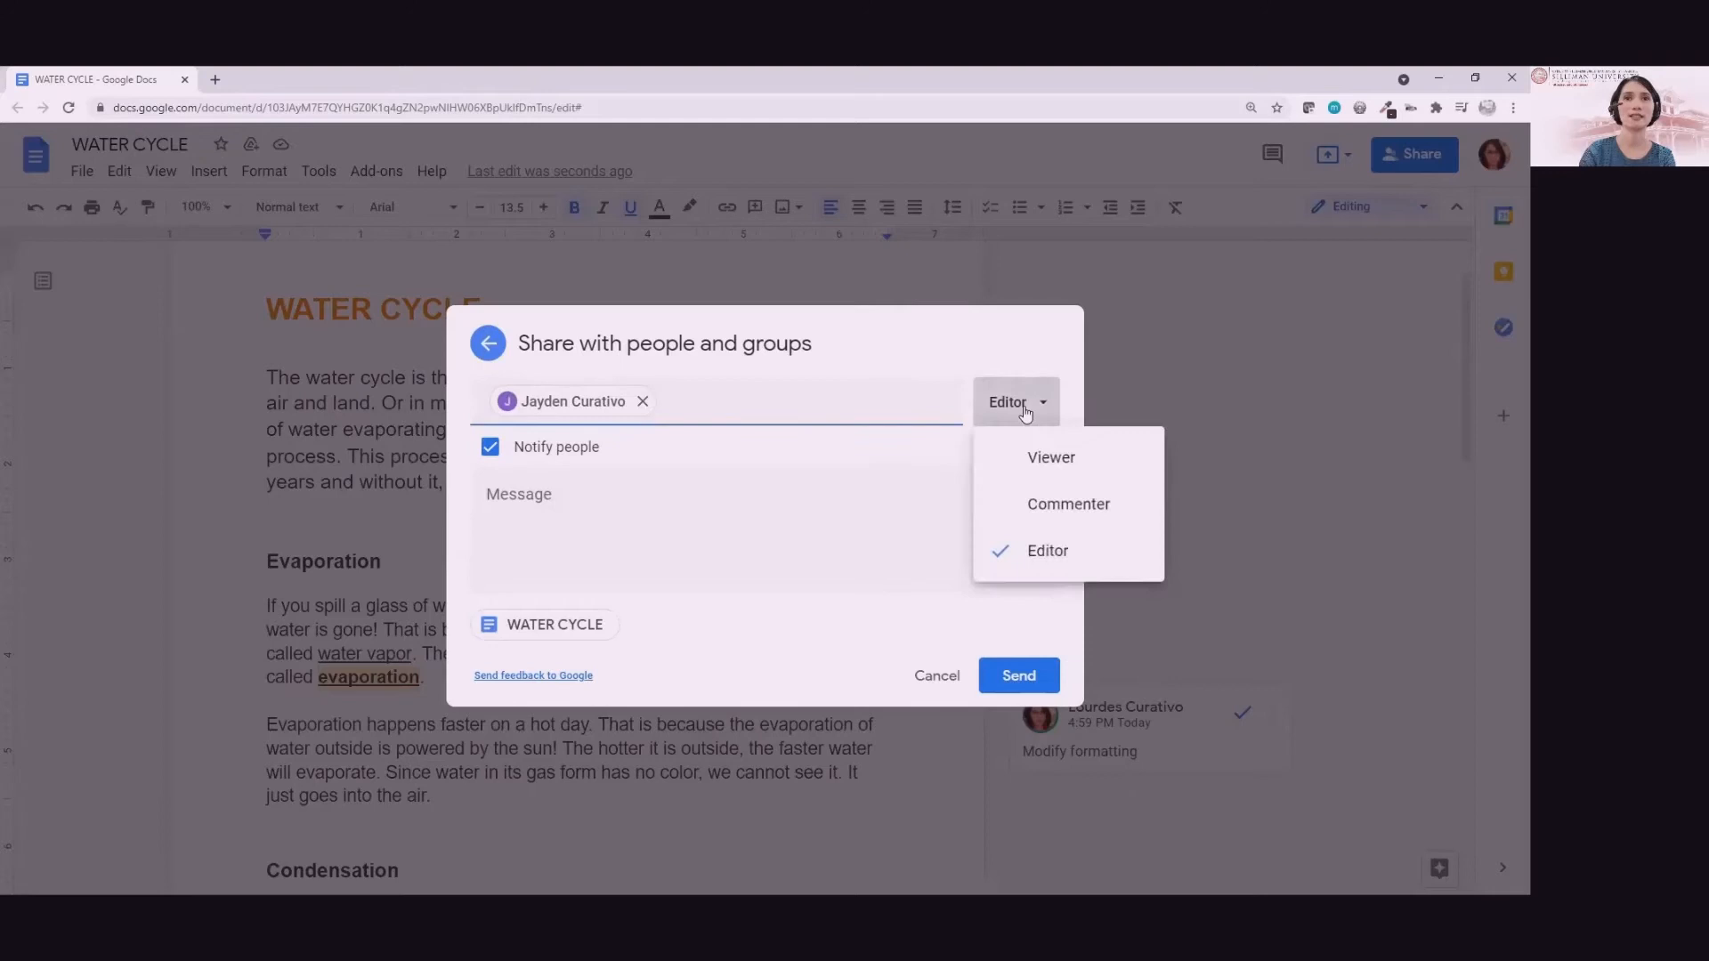
pyautogui.click(1051, 506)
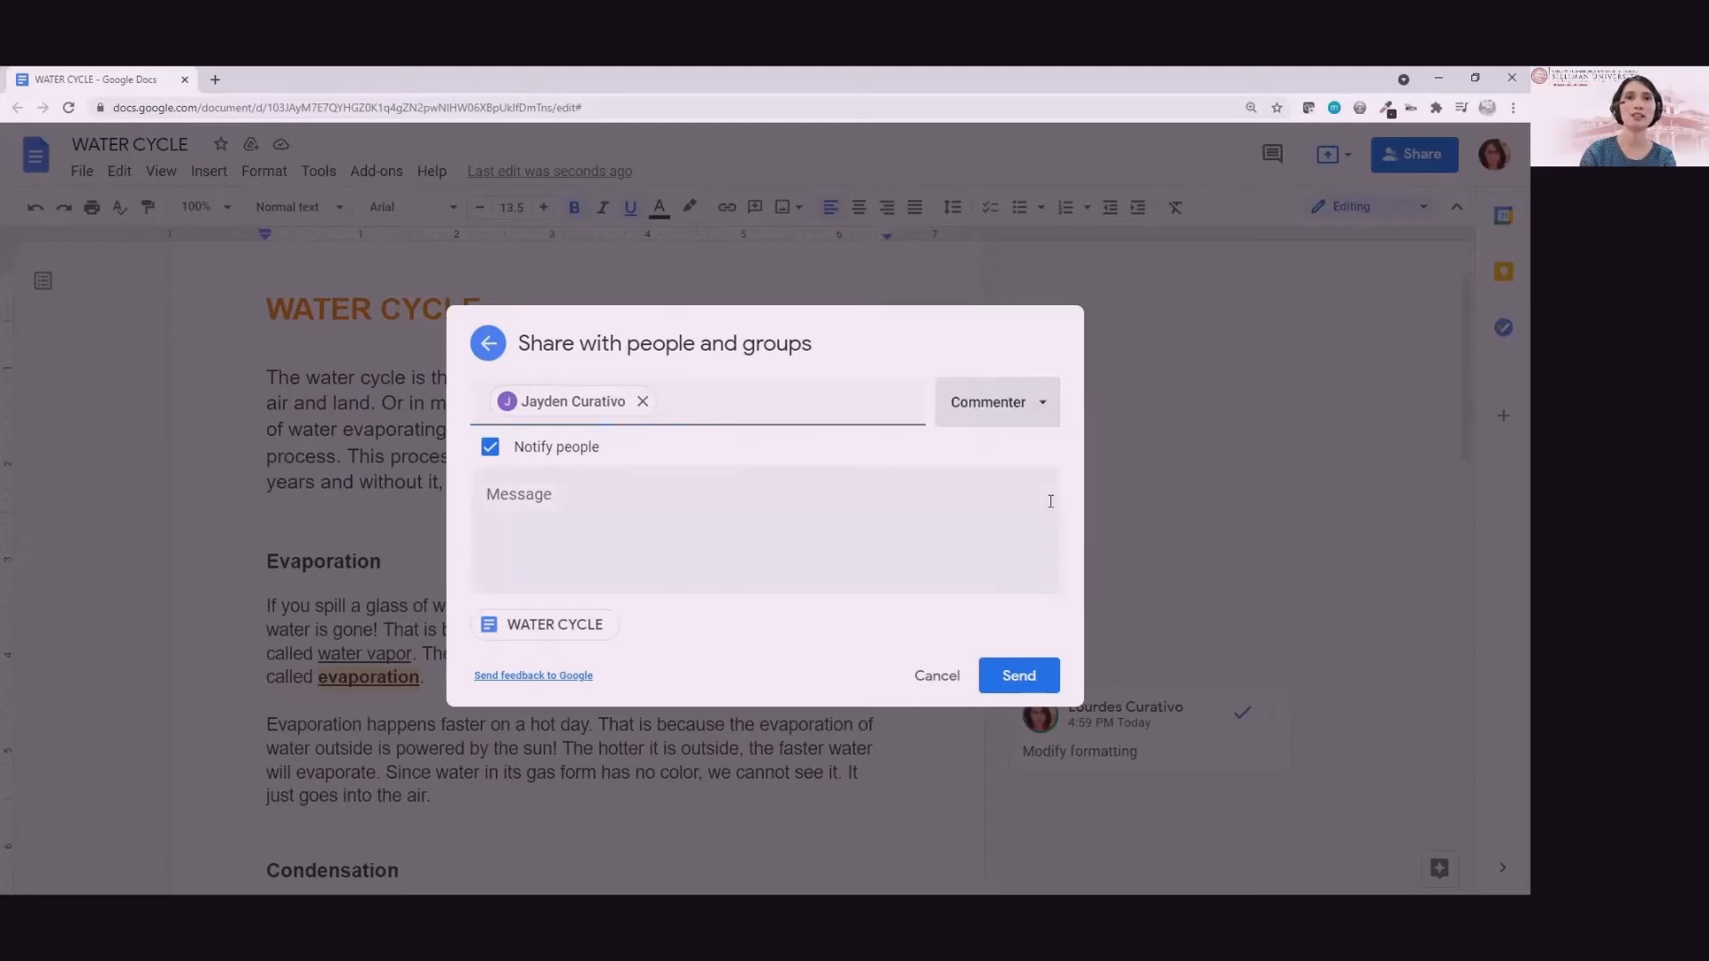
pyautogui.click(1022, 678)
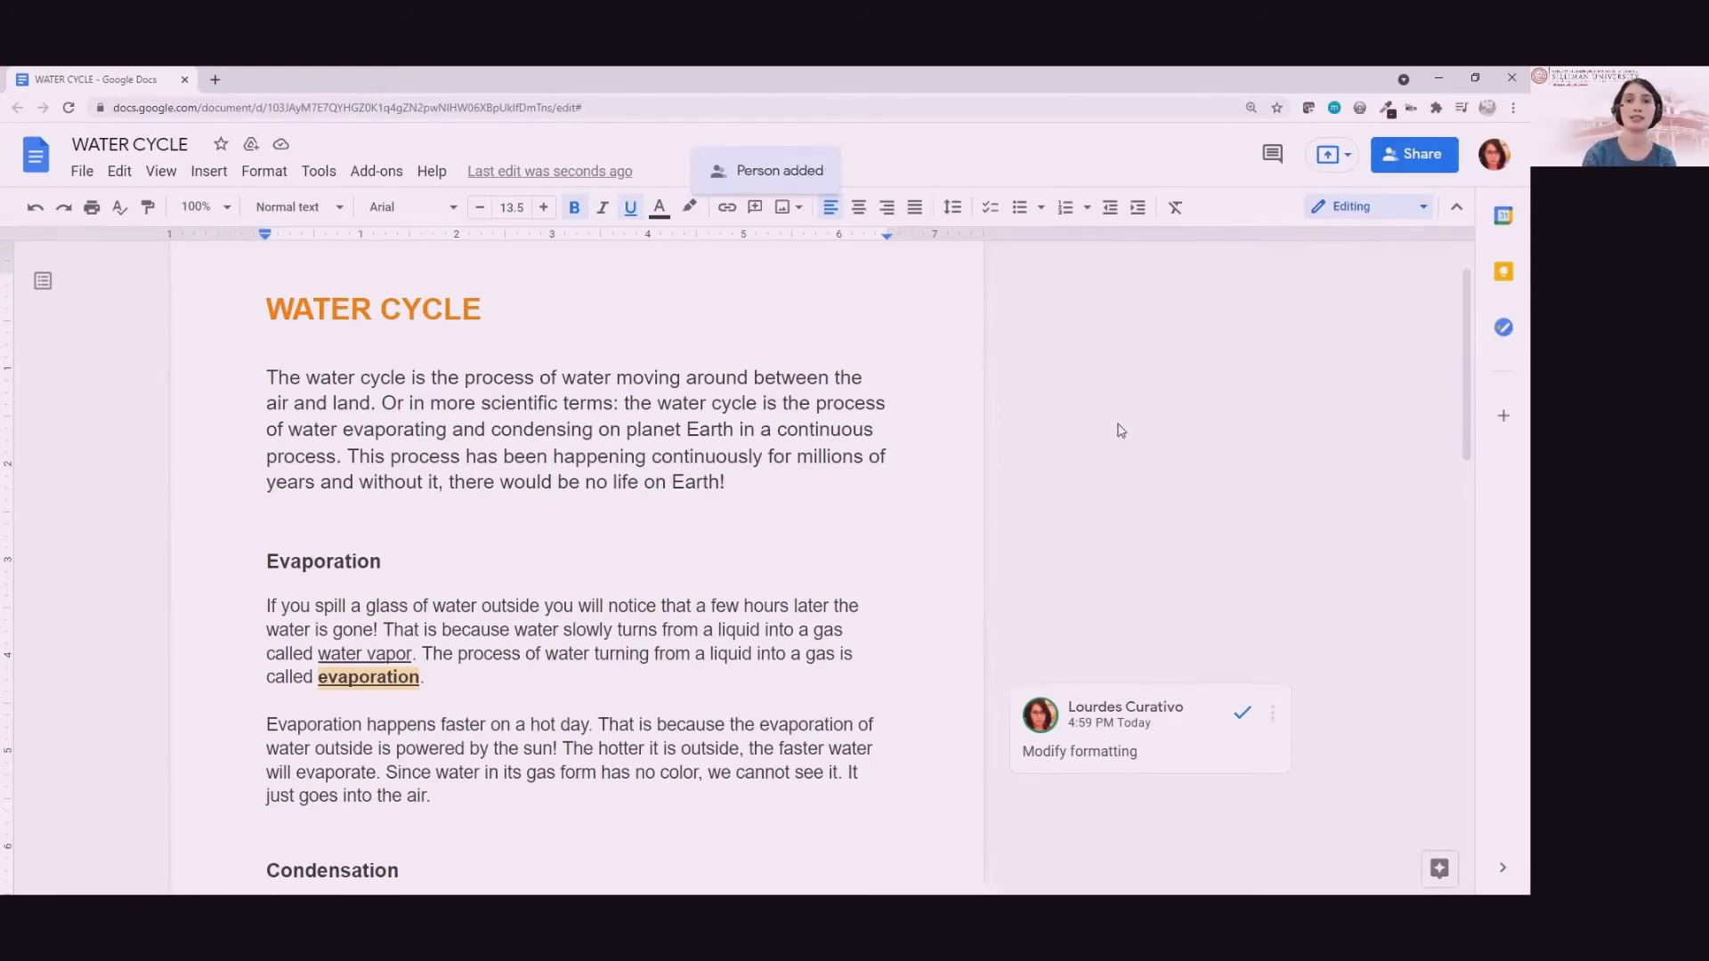
# Remove the contact with Commenter access from the WATER CYCLE document's sharing list and save the change.
pyautogui.click(1415, 160)
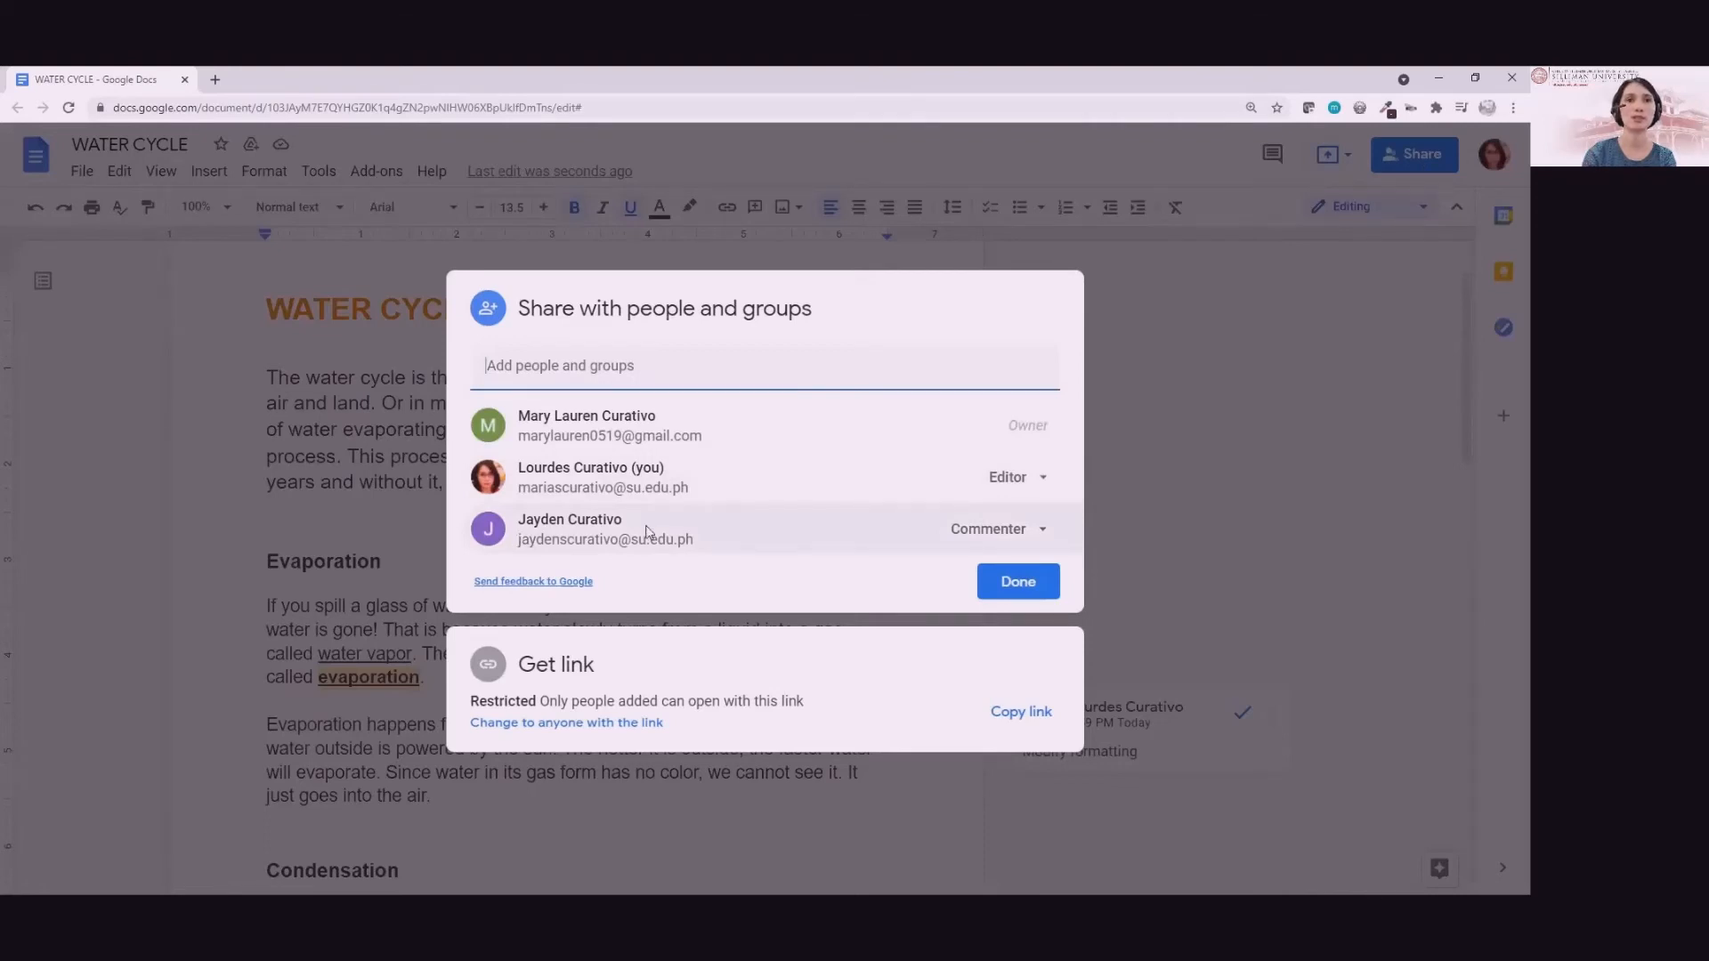
pyautogui.moveTo(528, 535)
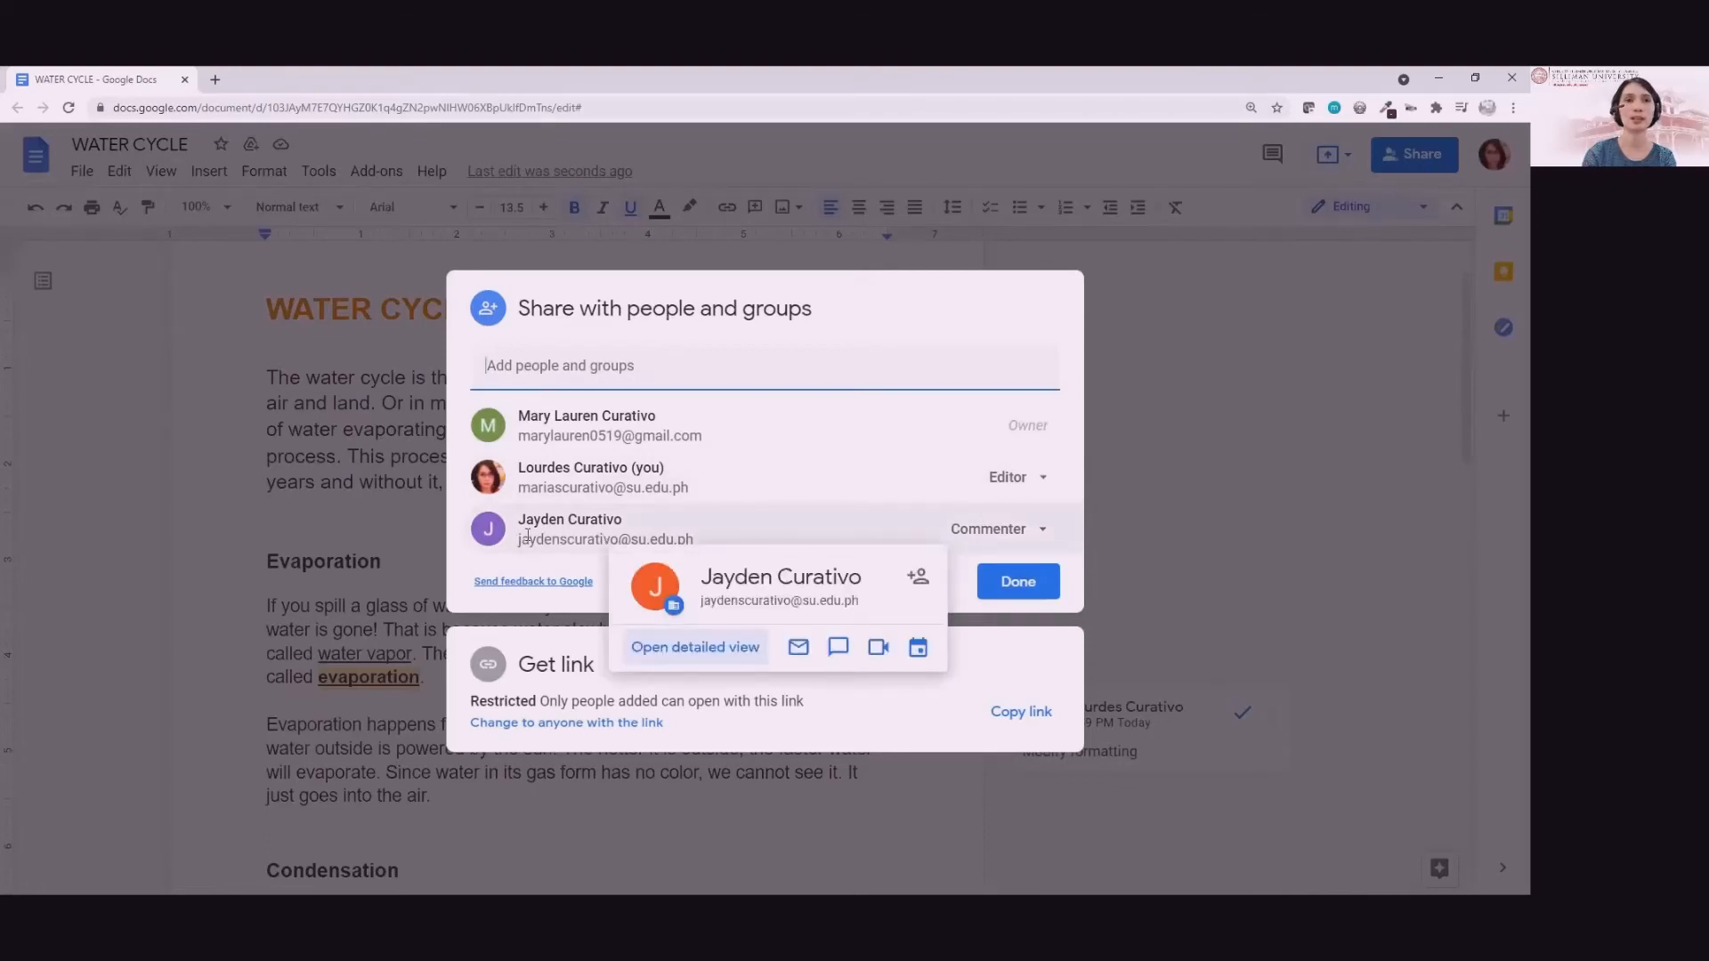
pyautogui.click(1039, 536)
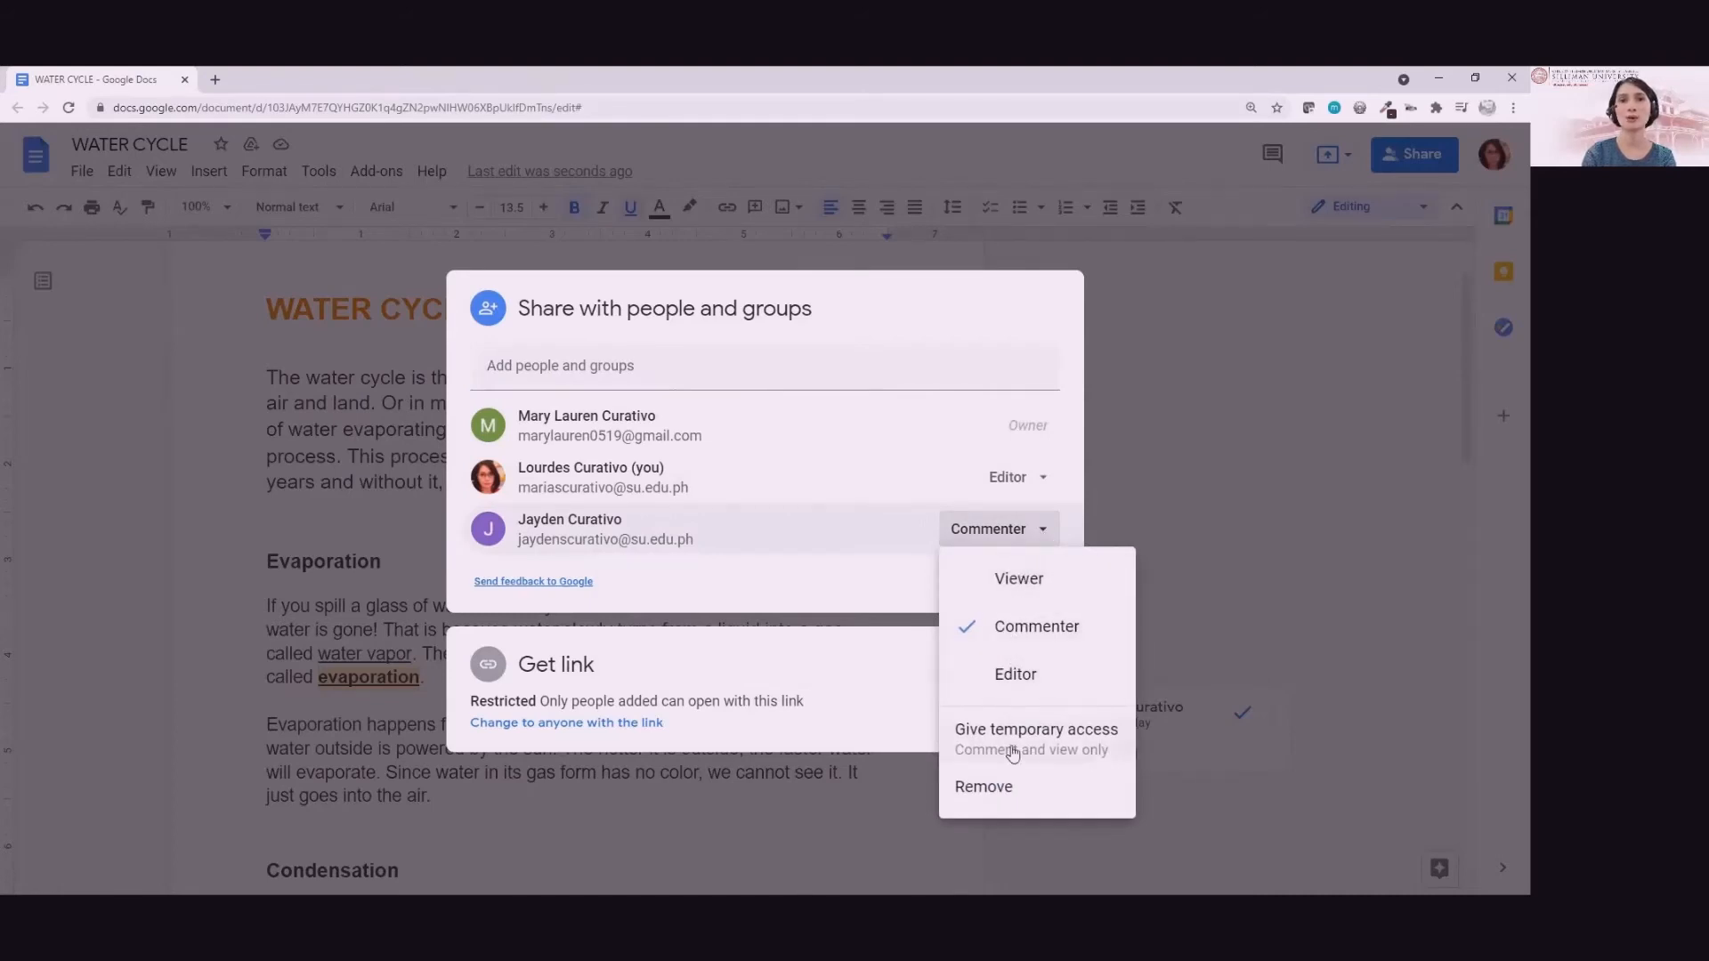
pyautogui.click(1016, 795)
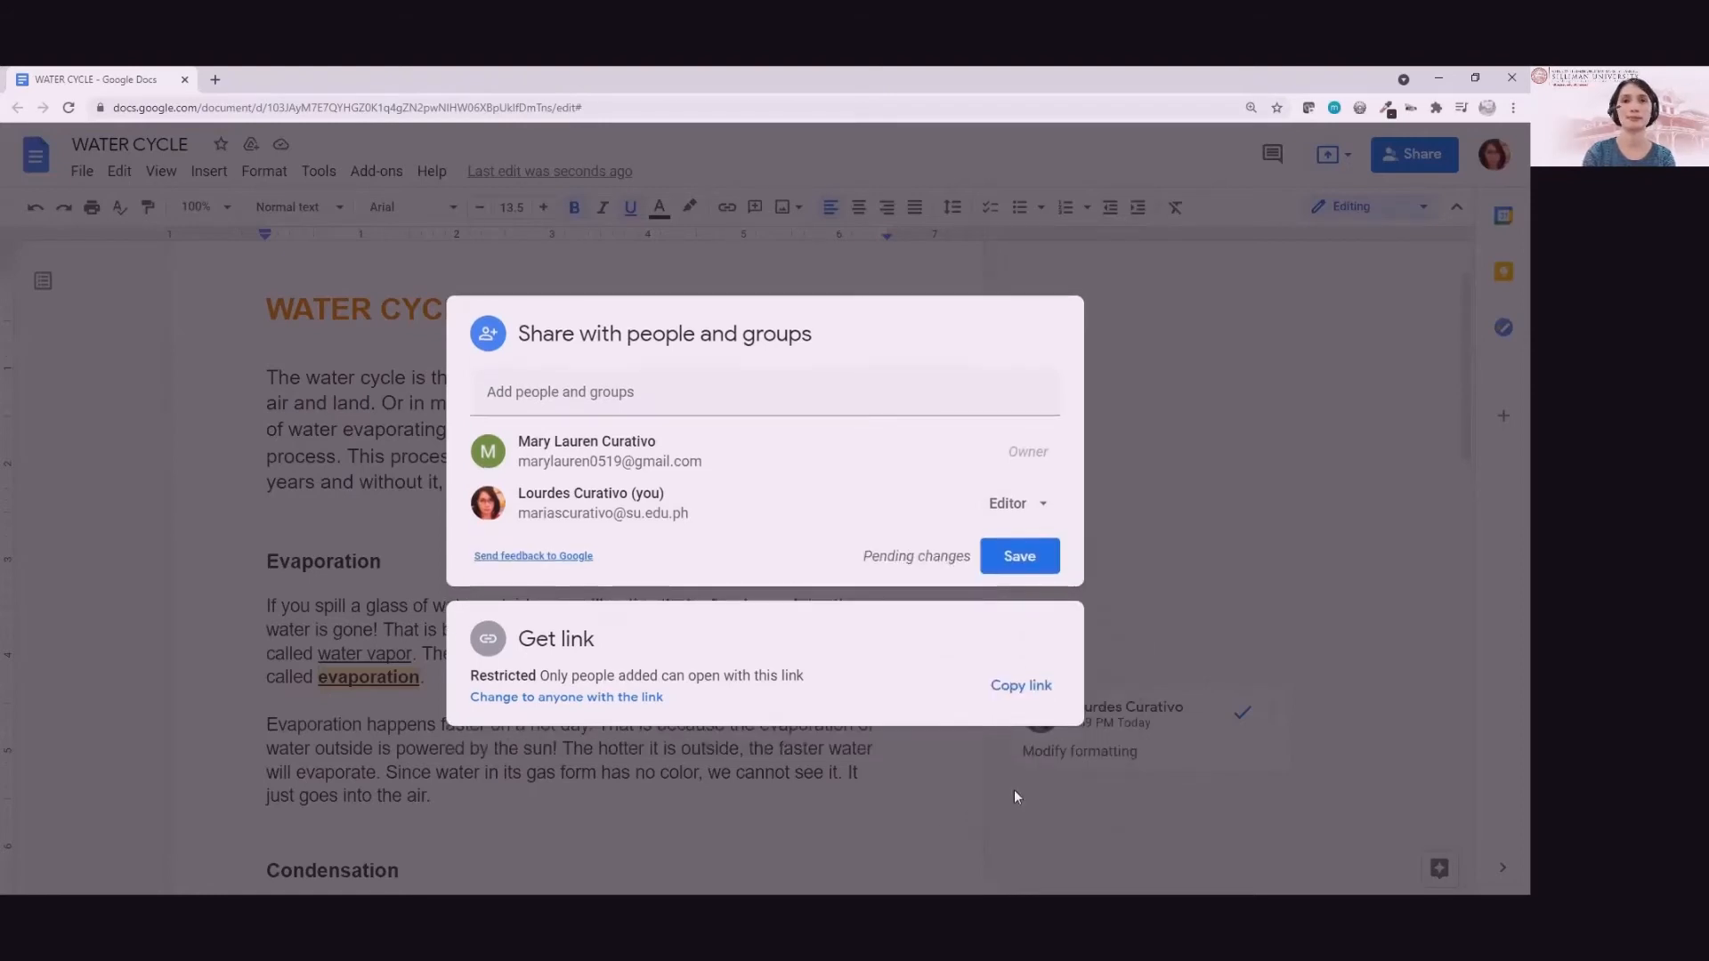
pyautogui.click(1022, 556)
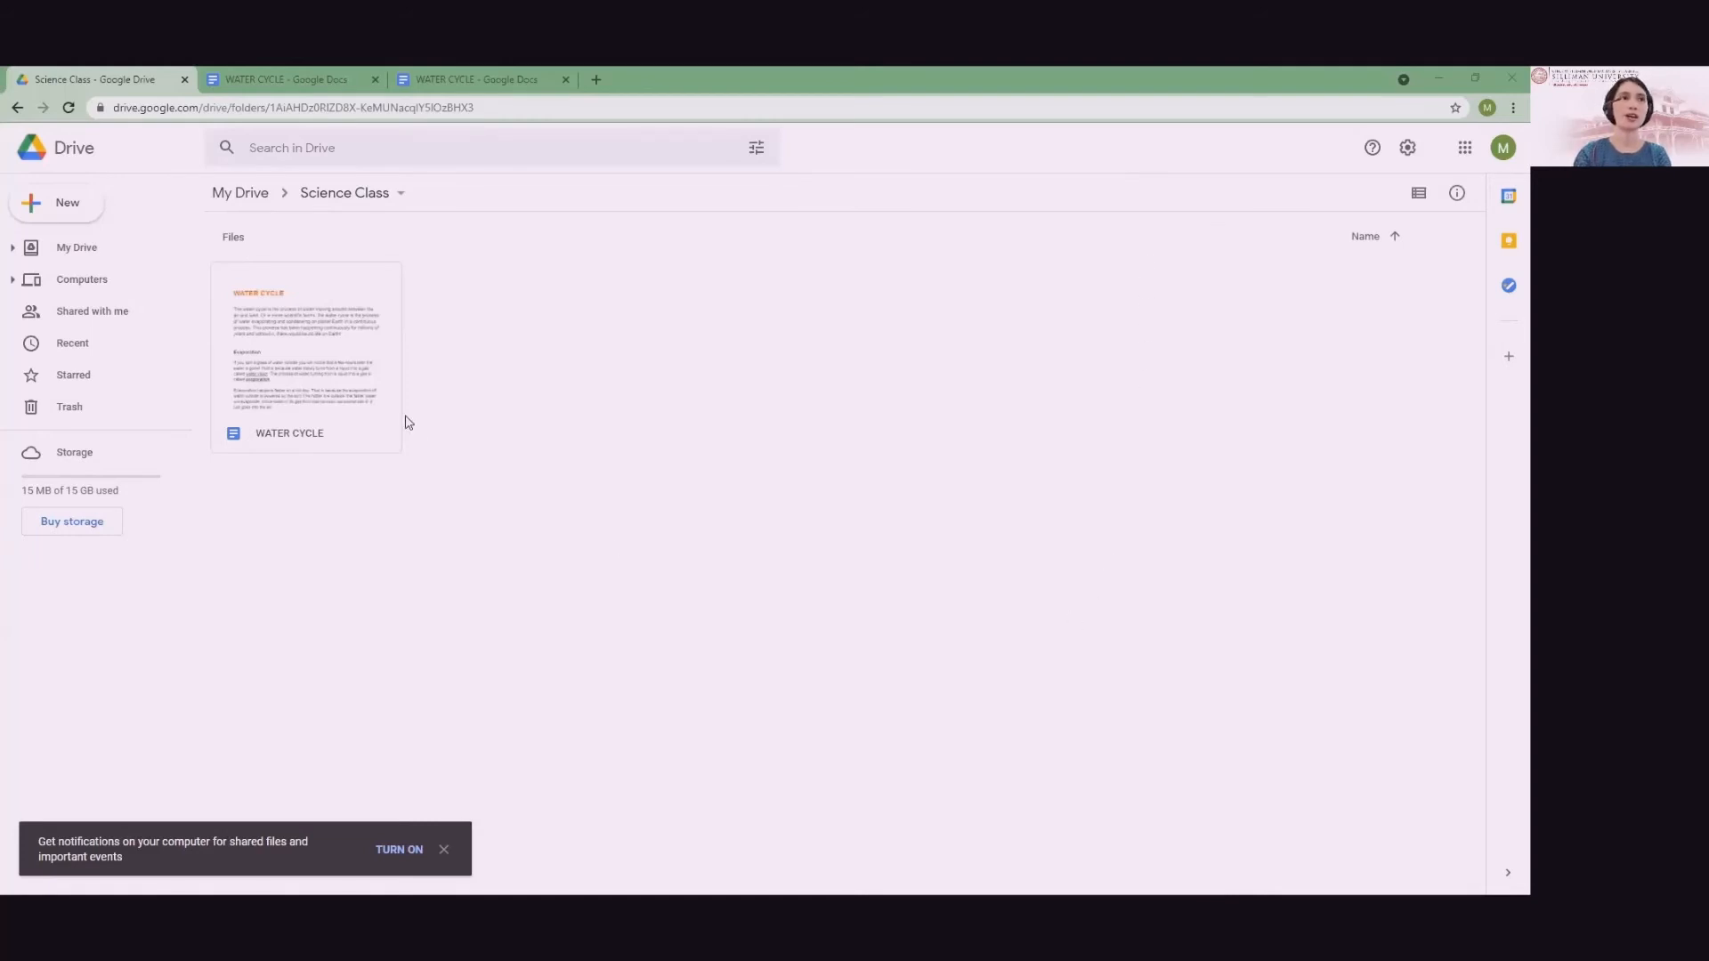
# In the document owner's Google Drive, share the Science Class folder in My Drive with a contact as Editor and notify them.
pyautogui.click(342, 374)
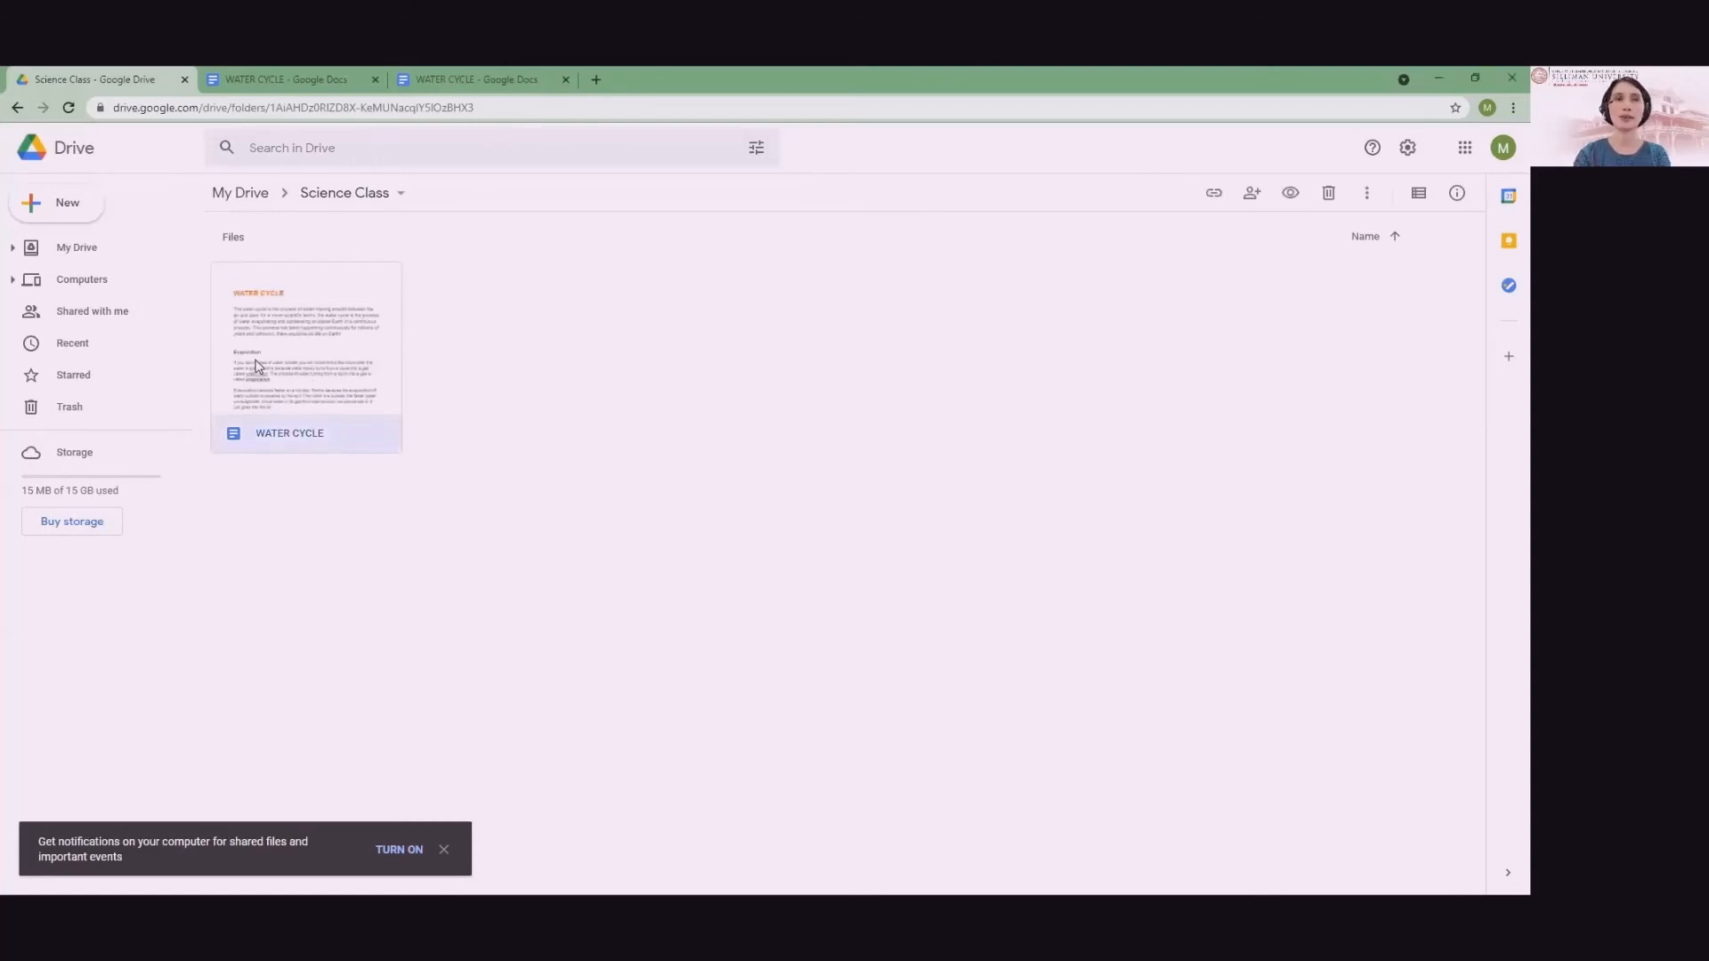
pyautogui.click(261, 195)
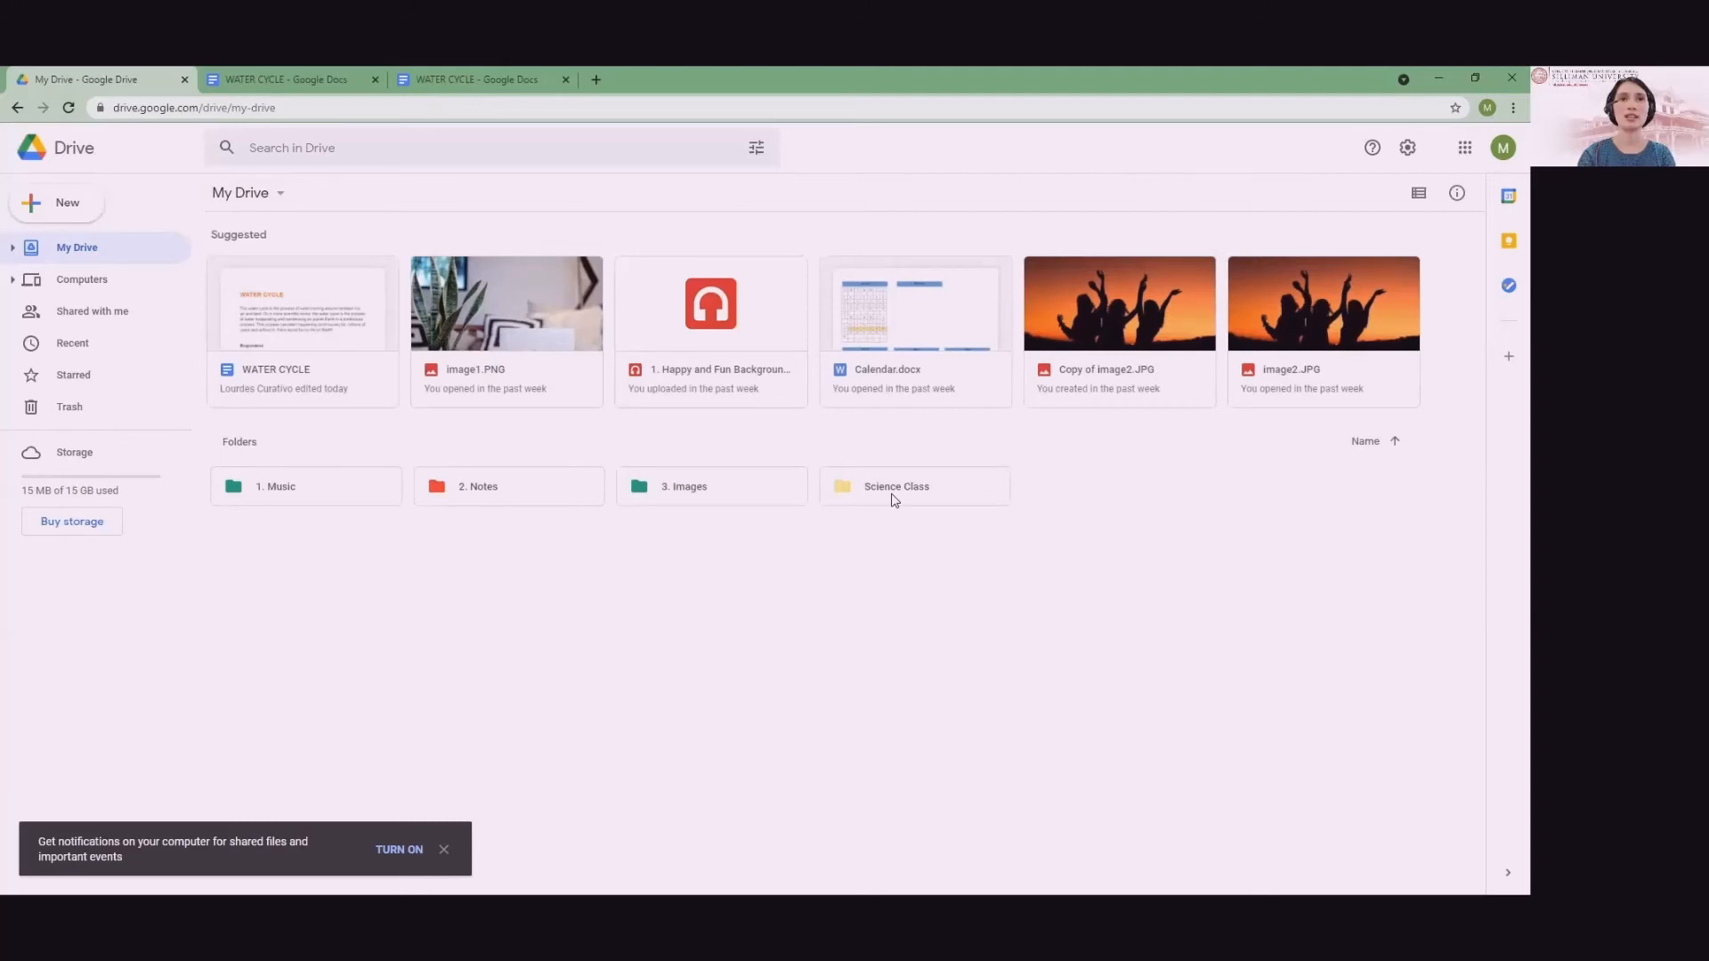
pyautogui.click(895, 500)
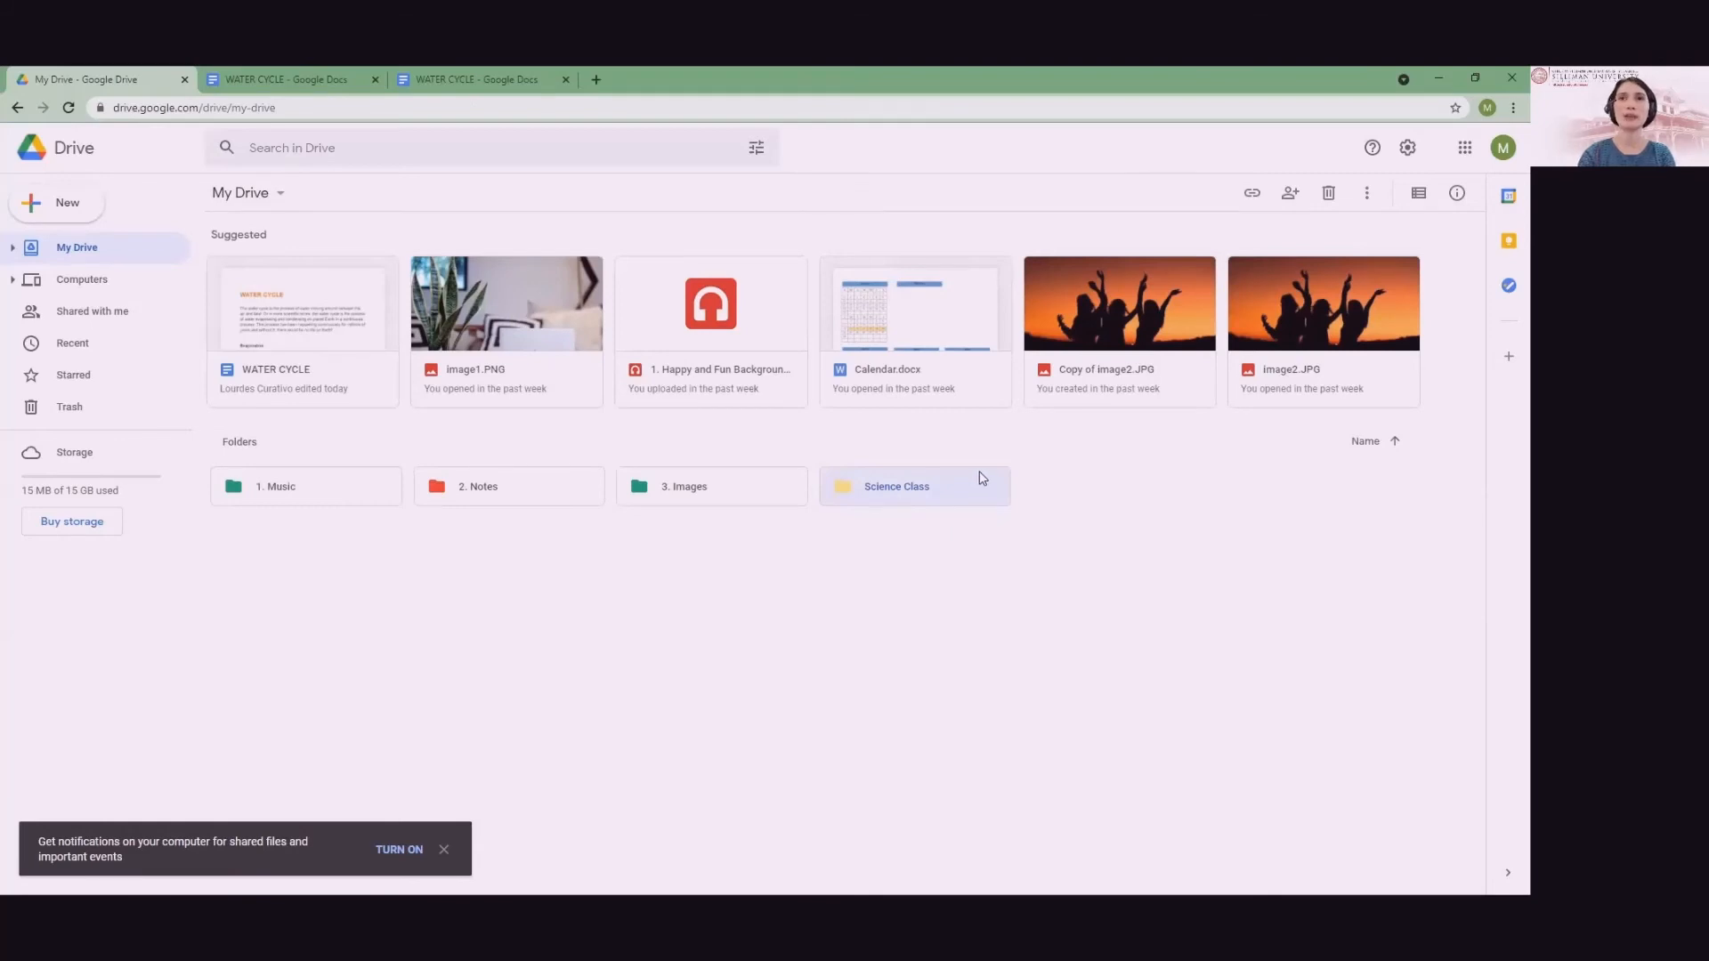
pyautogui.click(1292, 195)
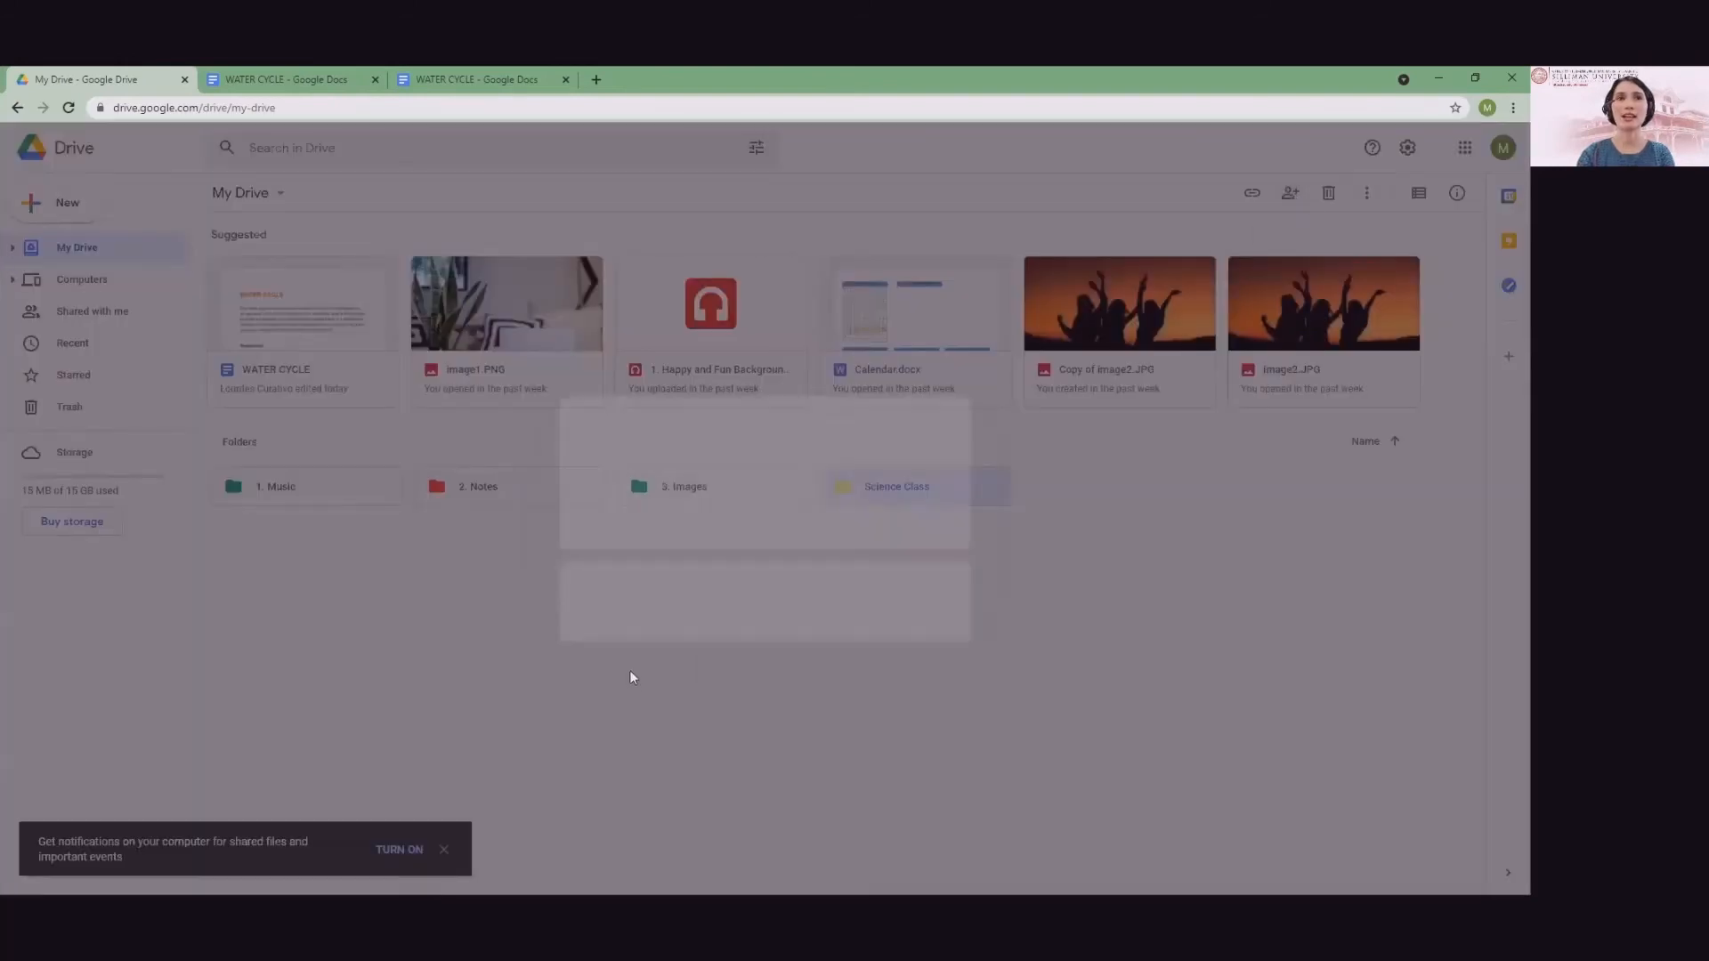
pyautogui.write('l')
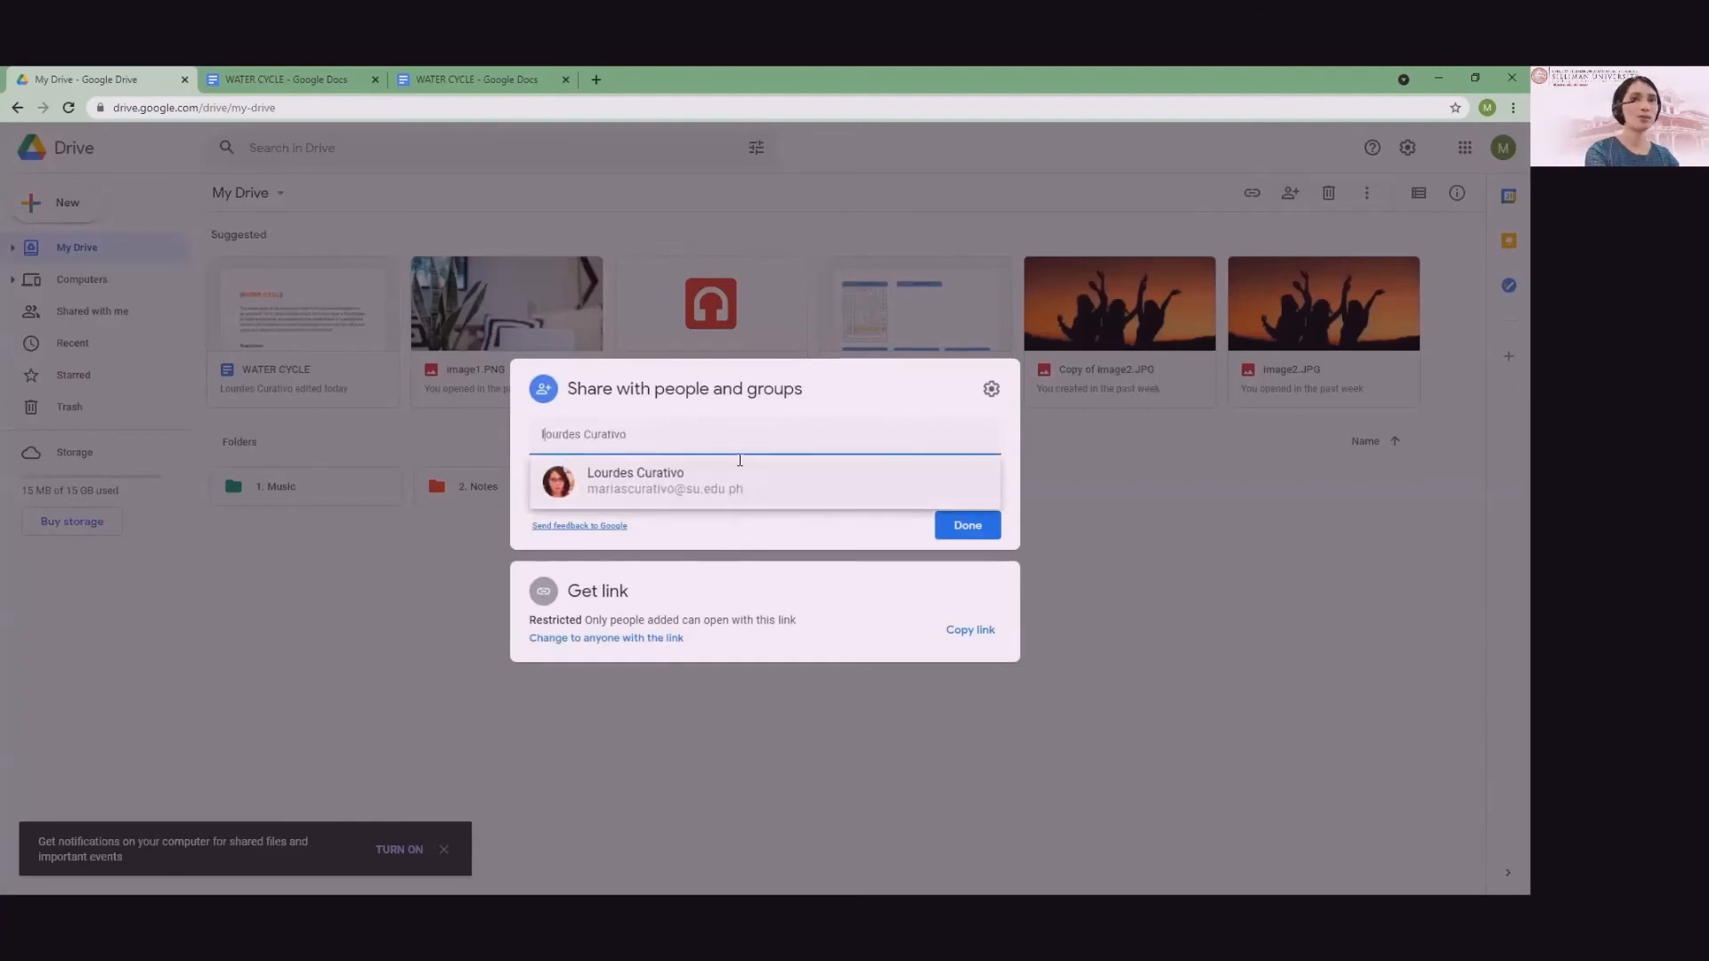
pyautogui.write('our')
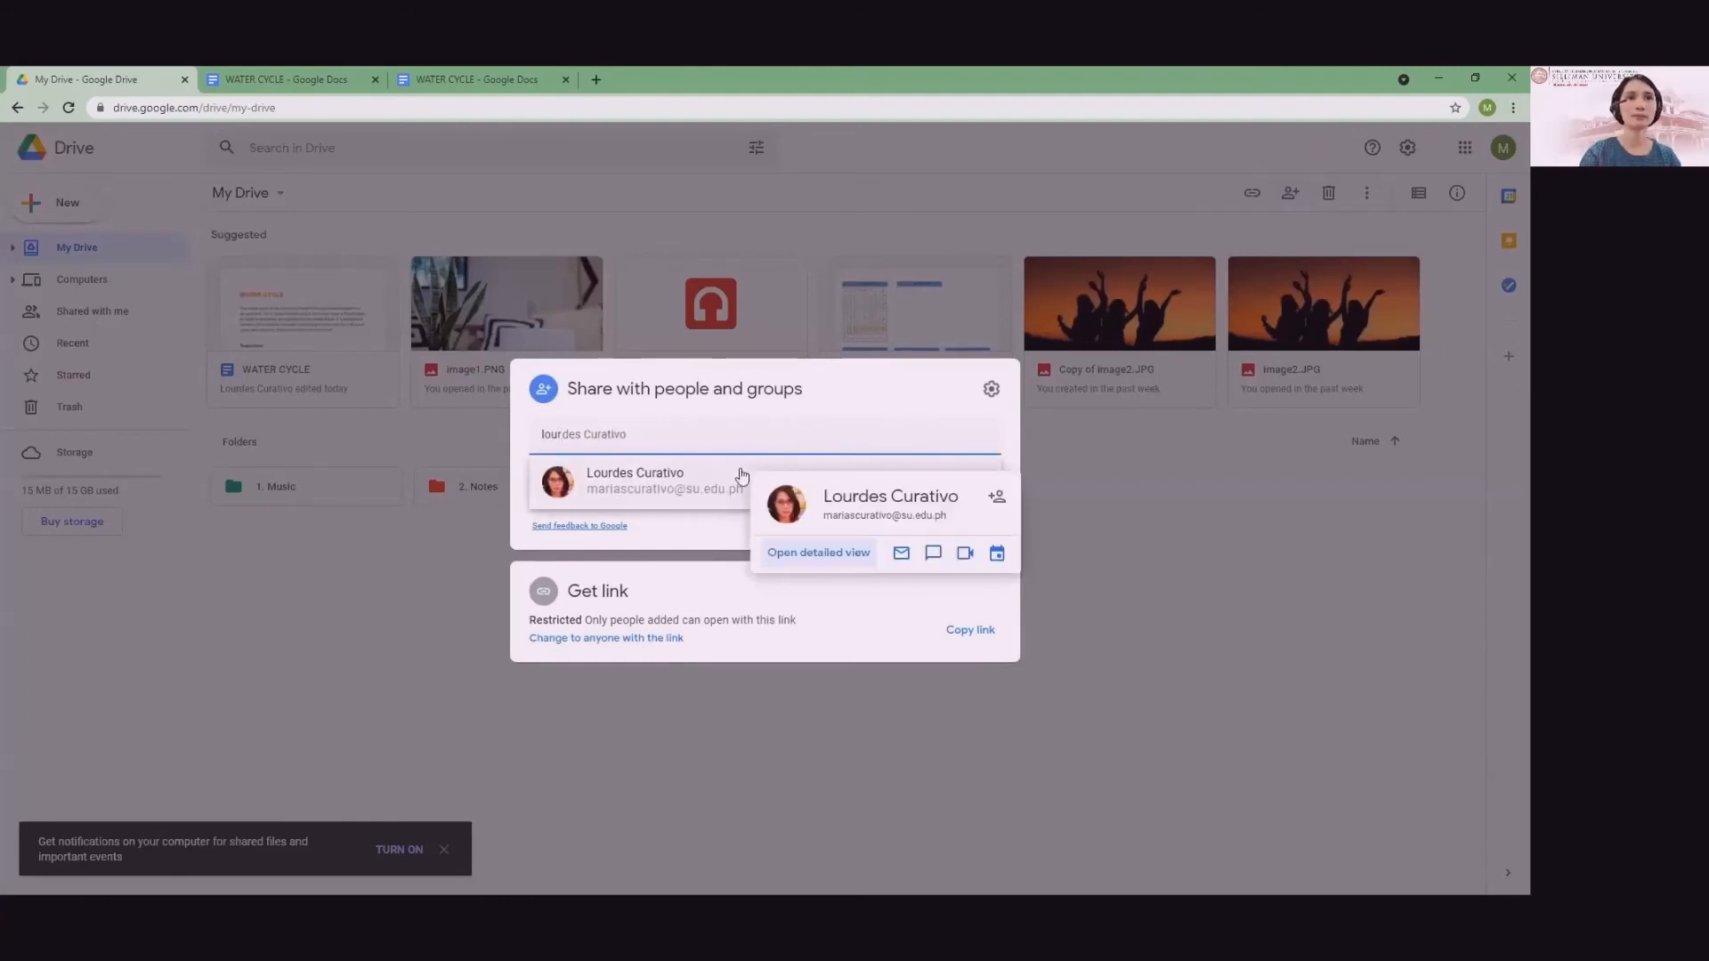
pyautogui.click(741, 476)
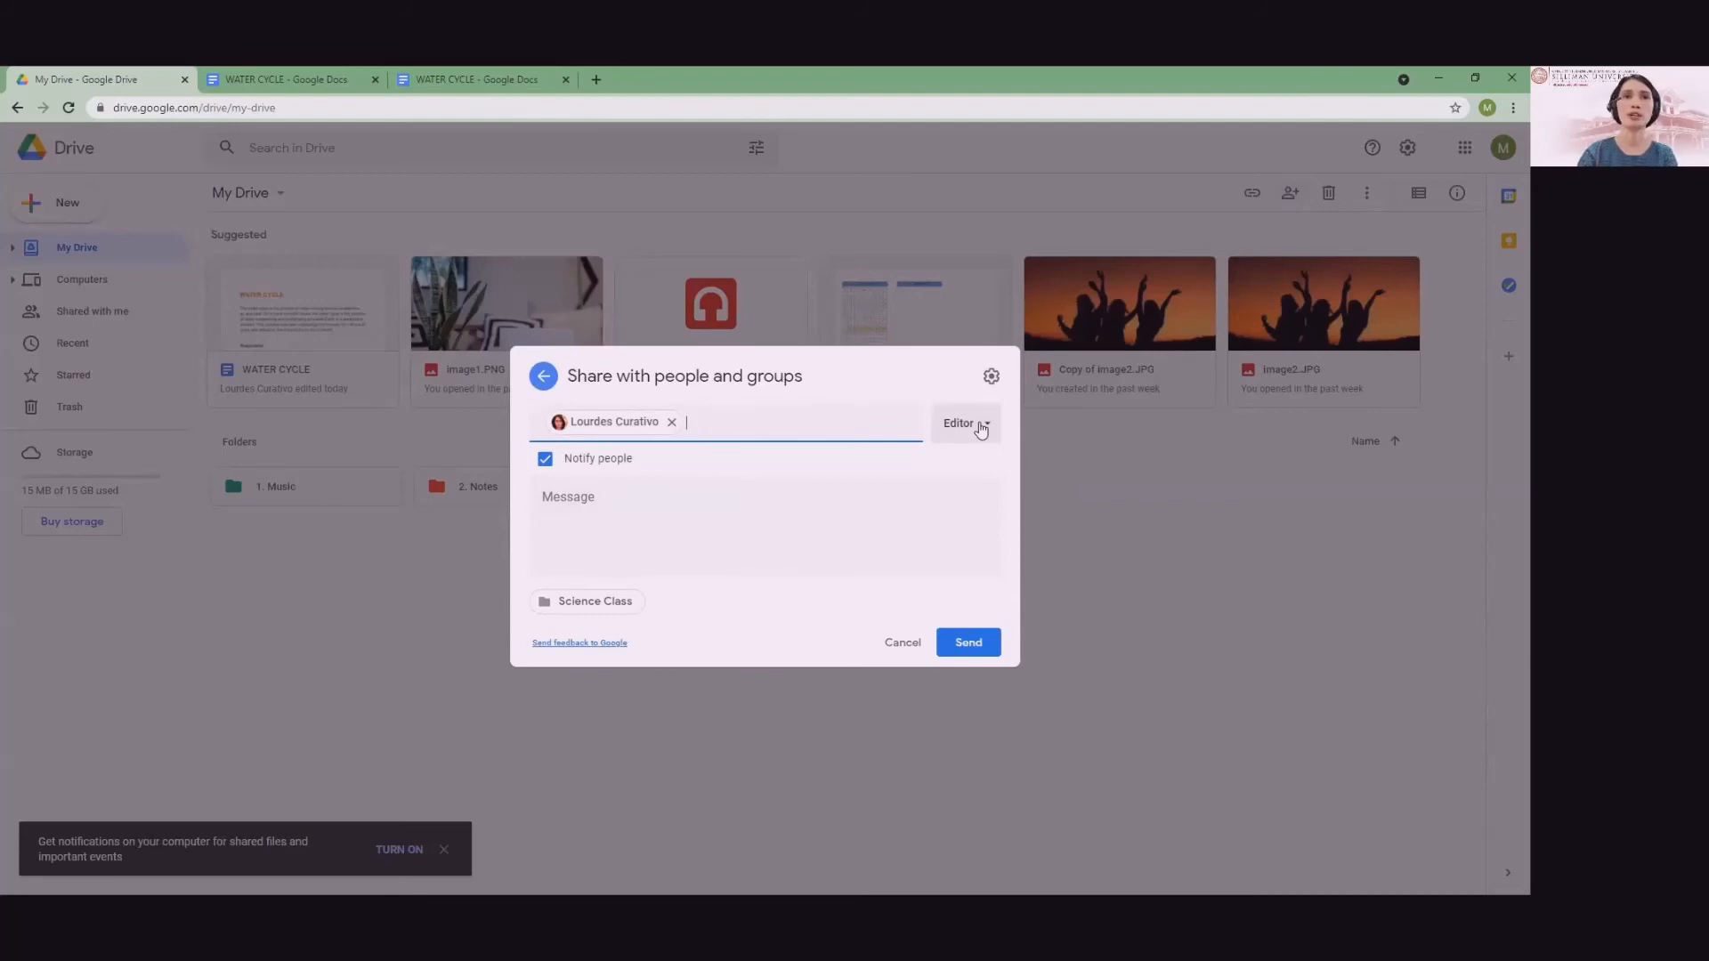
pyautogui.click(985, 651)
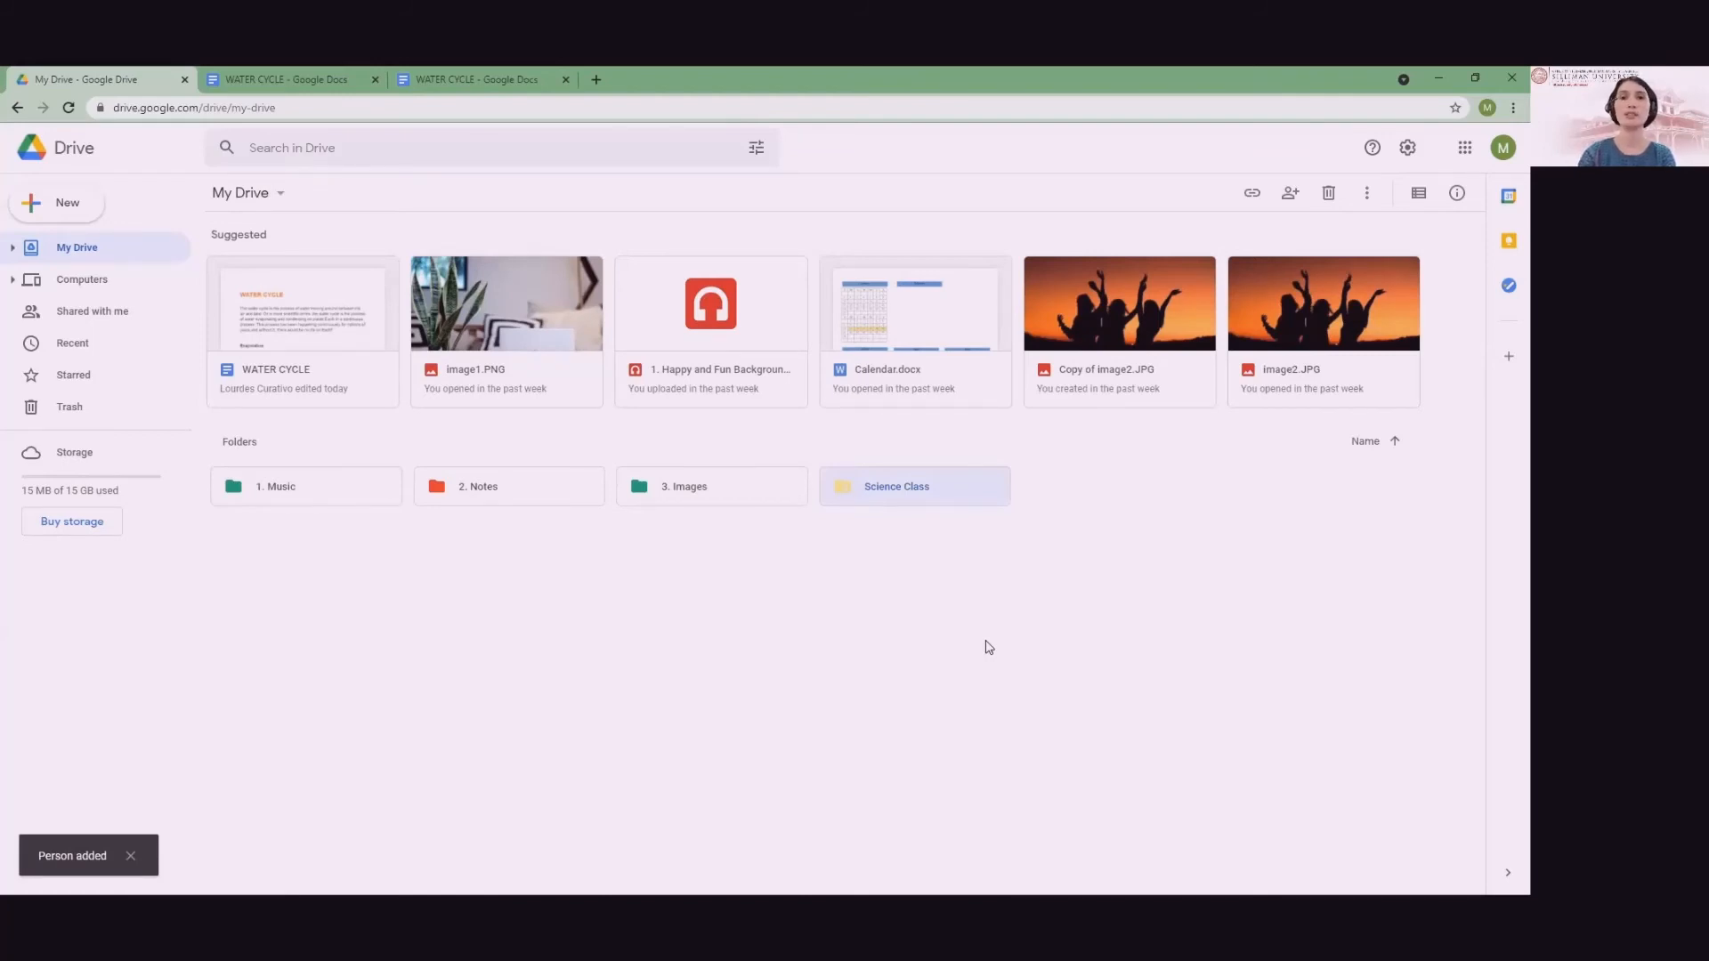
# Open the shared Science Class folder and upload the file Rain.dot into it.
pyautogui.doubleClick(921, 494)
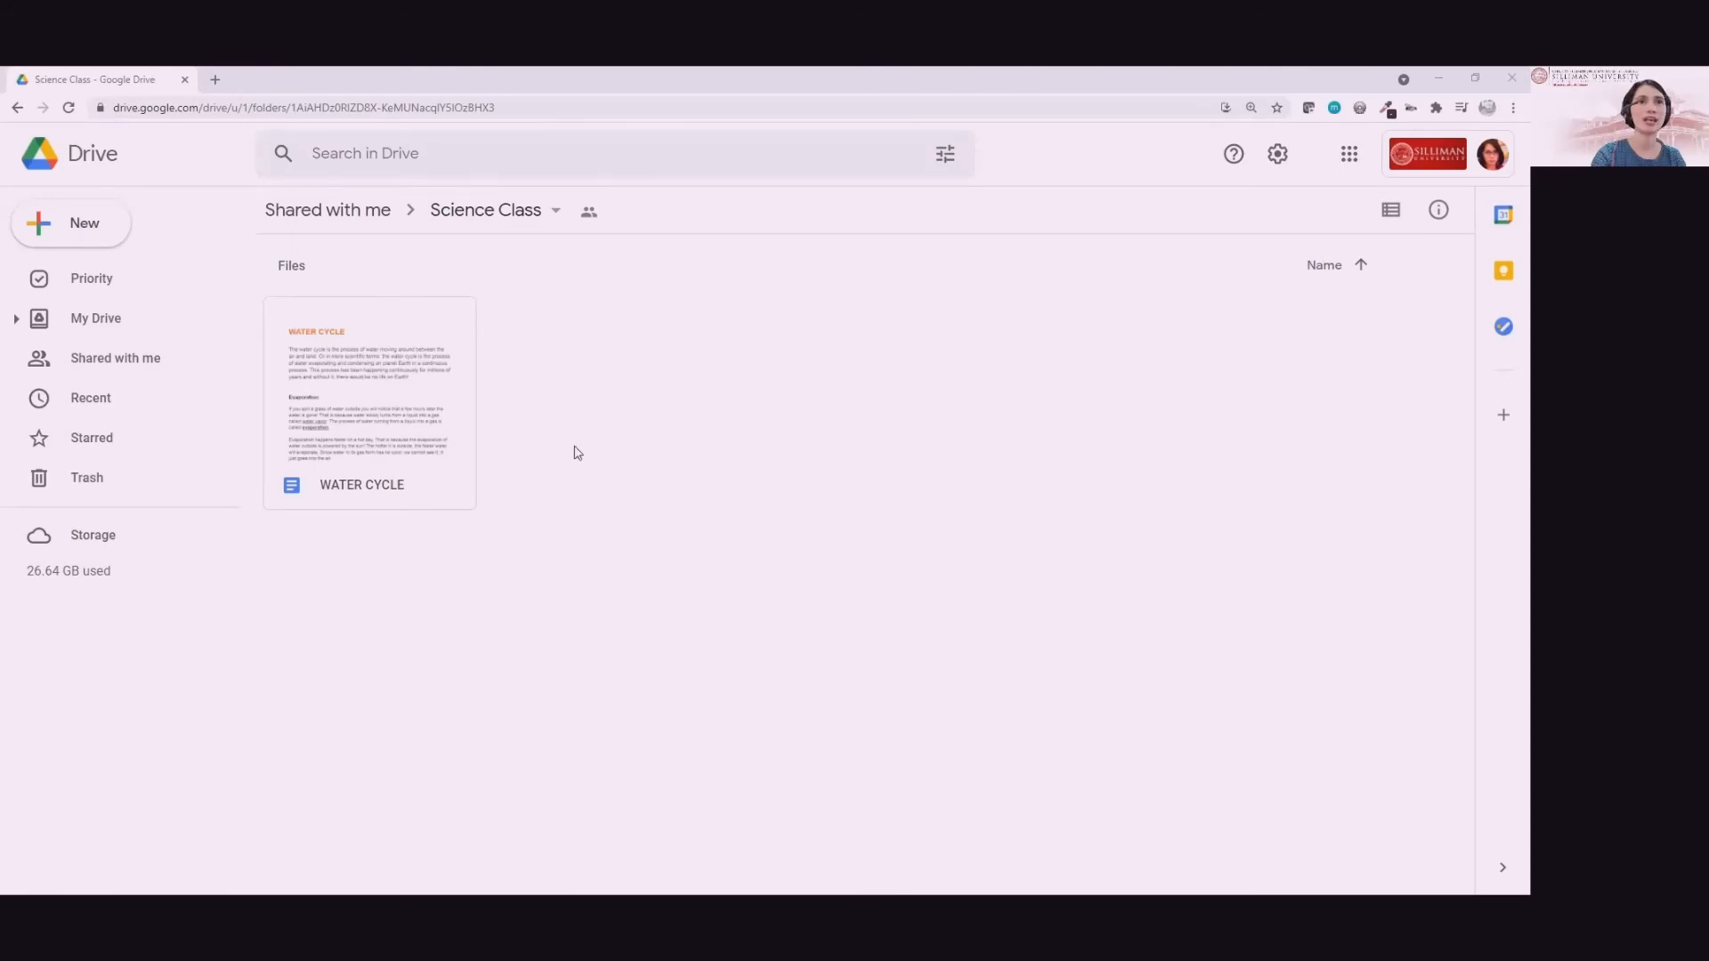
pyautogui.click(1069, 599)
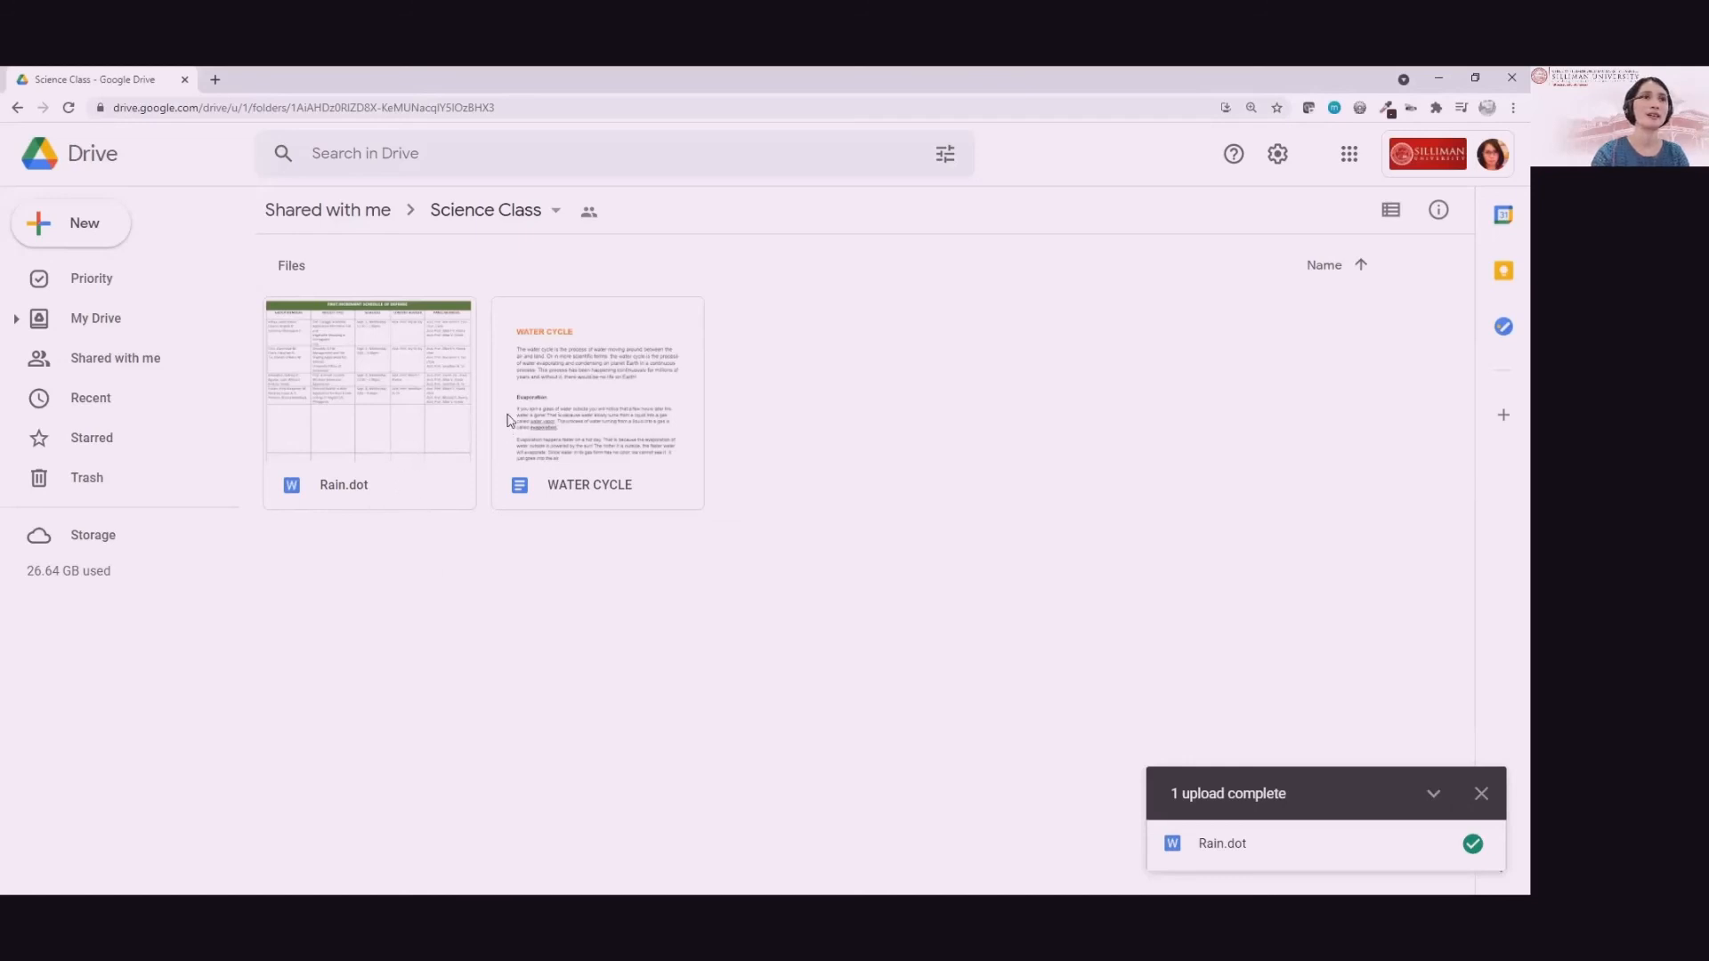
# Remove the Rain.dot file from the shared Science Class folder.
pyautogui.click(413, 418)
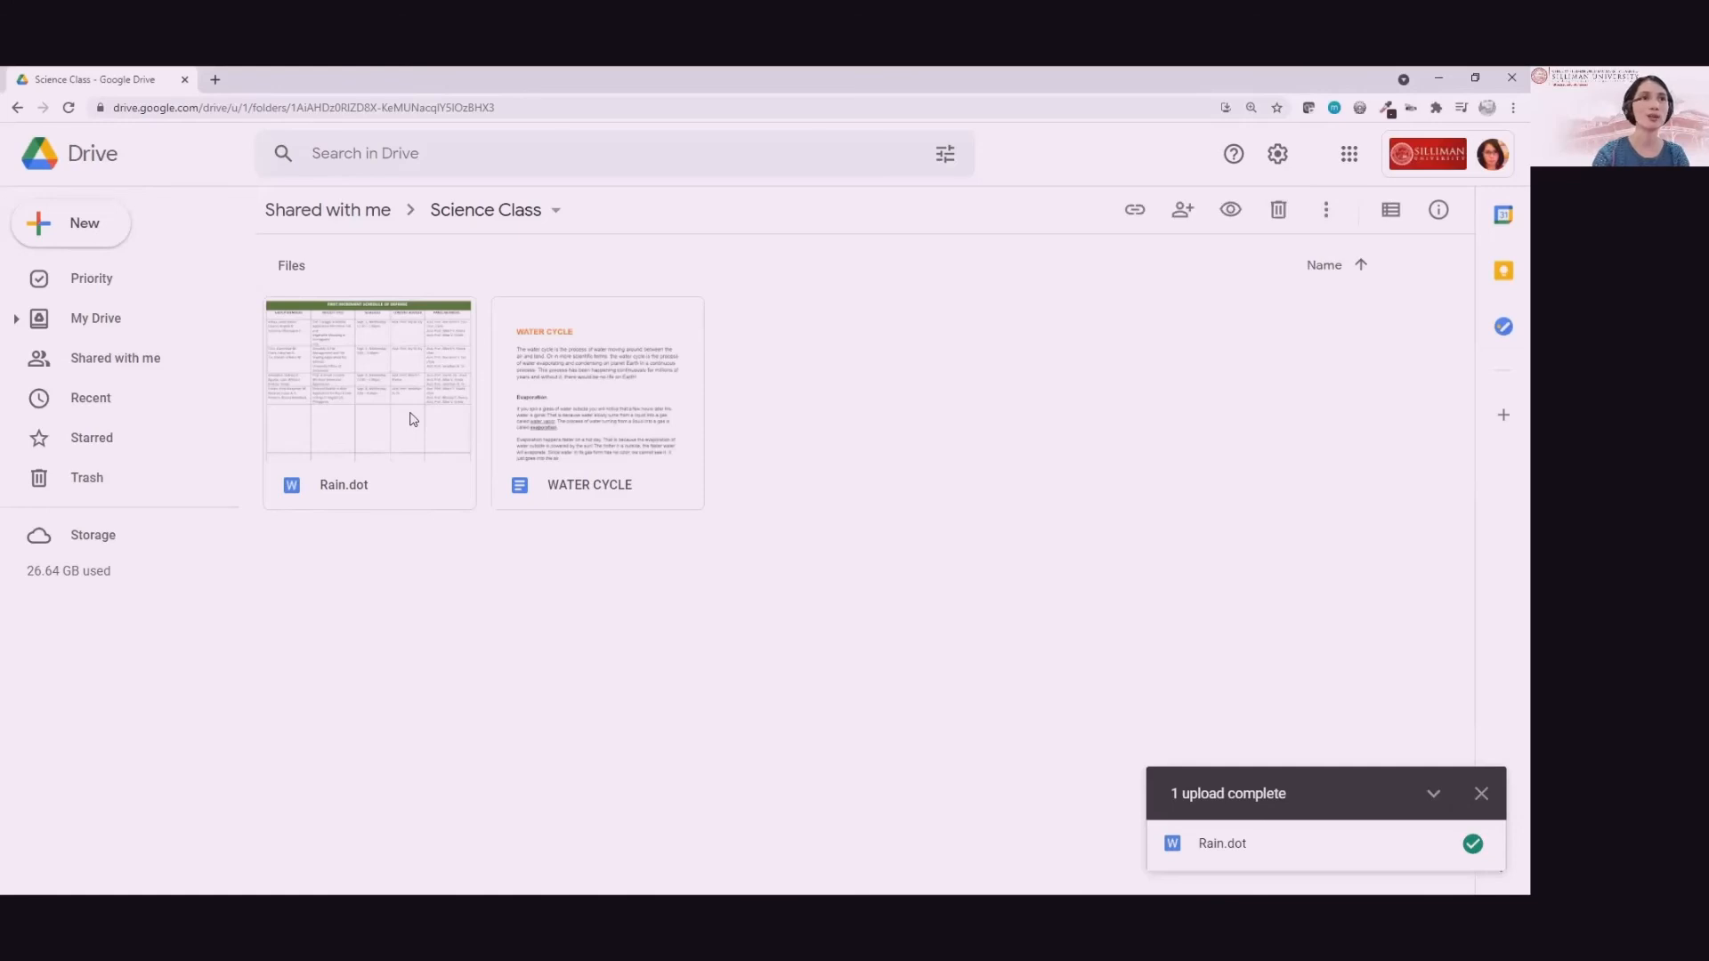
pyautogui.rightClick(413, 419)
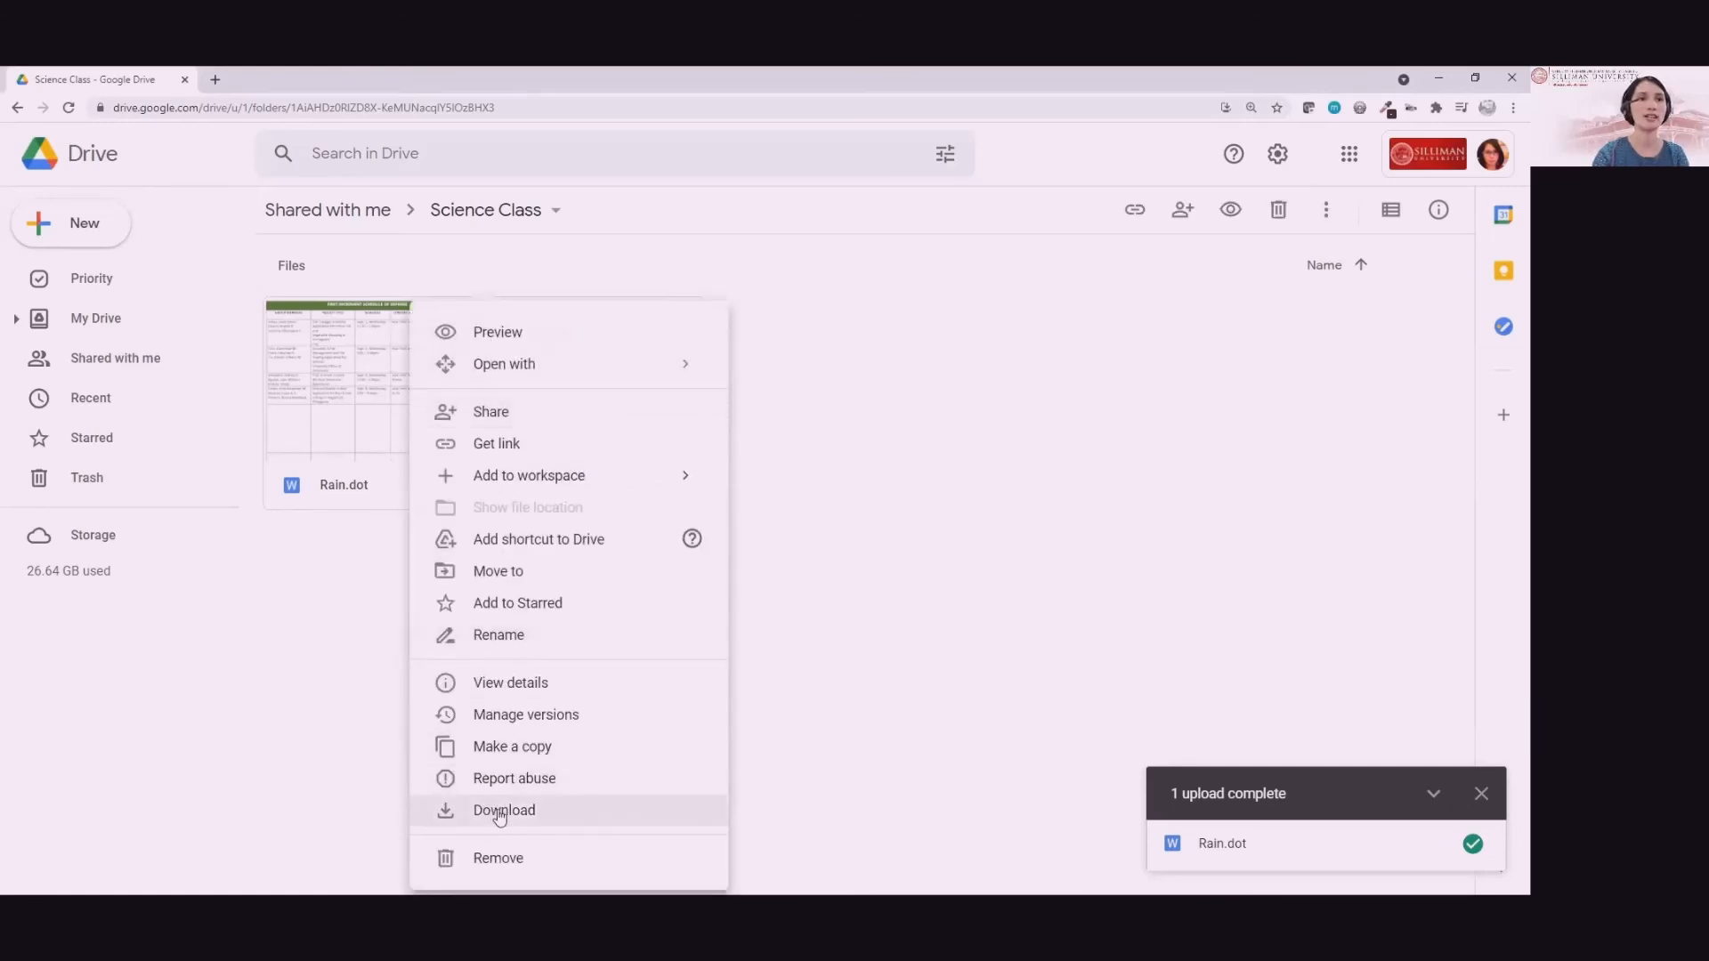
pyautogui.click(534, 860)
pyautogui.click(387, 402)
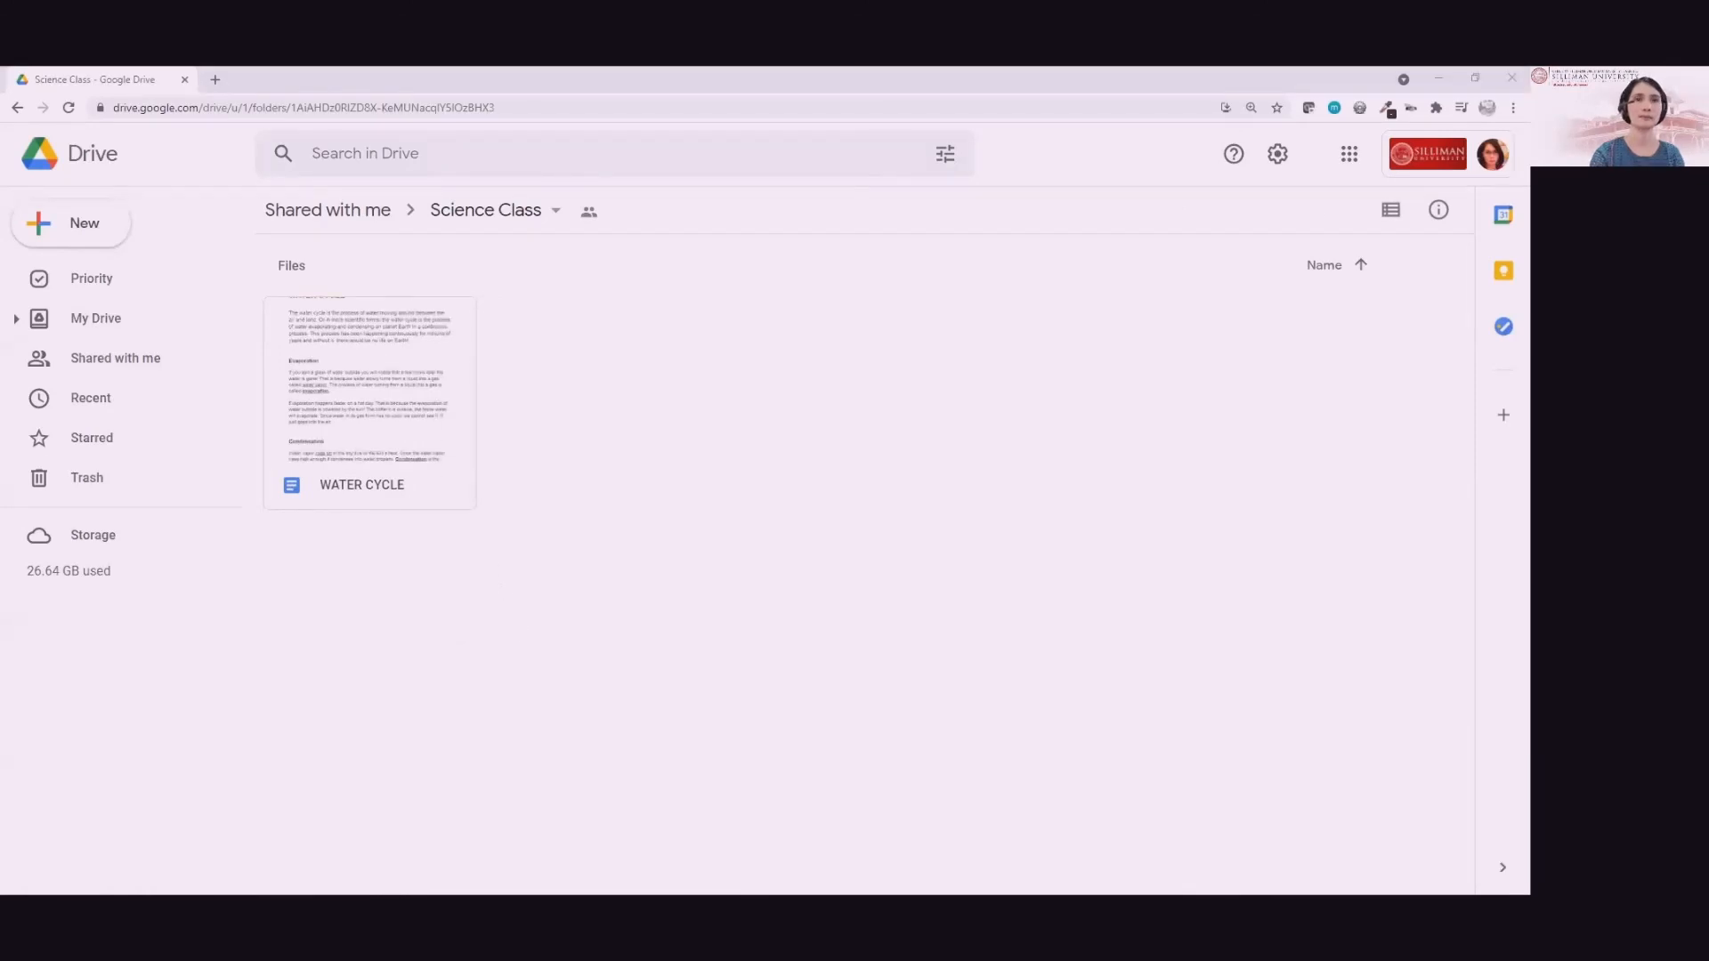